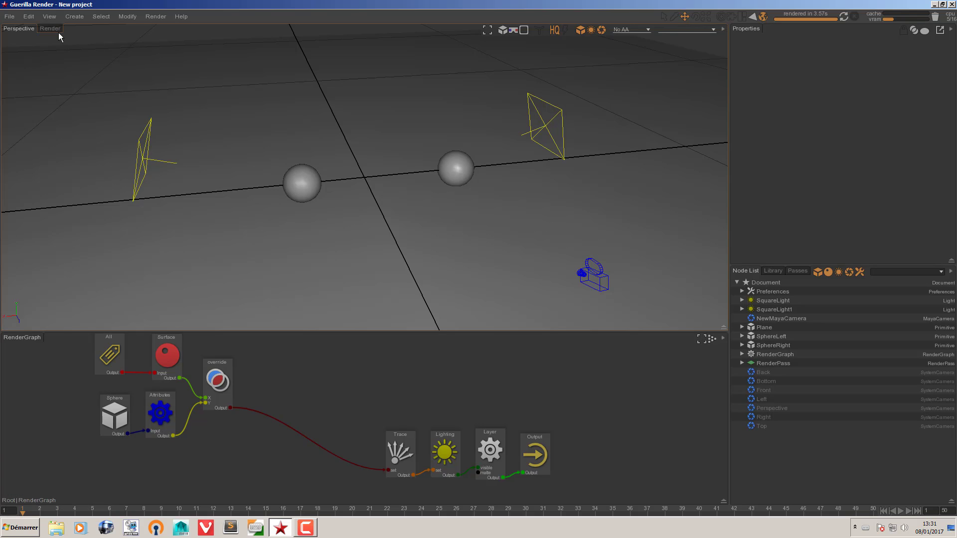
Step: Show the render view and move the All, Surface, Sphere, Attributes and override nodes aside to free space in the render graph
{"action": "left_click", "coordinate": [56, 29]}
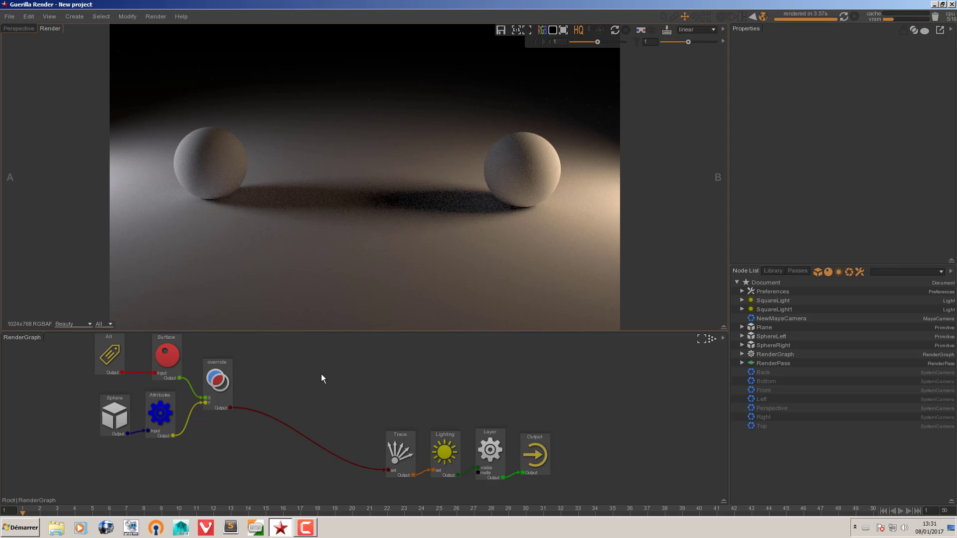
{"action": "left_click_drag", "start_coordinate": [75, 349], "coordinate": [211, 444]}
{"action": "left_click_drag", "start_coordinate": [223, 381], "coordinate": [127, 344]}
{"action": "left_click", "coordinate": [220, 365]}
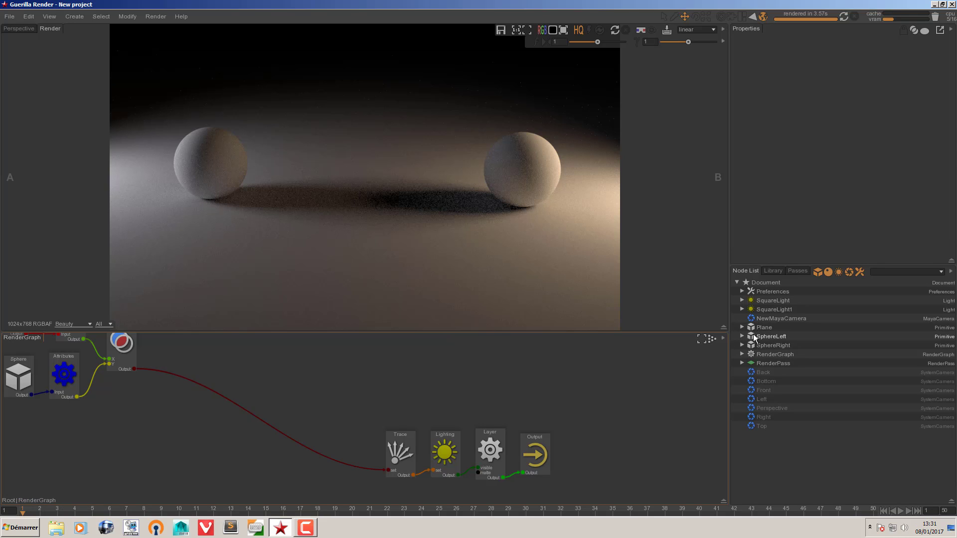
Step: Add SphereLeft to the render graph, merged into the main flow through a union node, and arrange the new nodes
{"action": "left_click_drag", "start_coordinate": [752, 336], "coordinate": [324, 406]}
{"action": "left_click_drag", "start_coordinate": [181, 453], "coordinate": [258, 385]}
{"action": "left_click_drag", "start_coordinate": [154, 446], "coordinate": [142, 446]}
Step: Add a MaterialOverride node and insert it between the SphereLeft node and the union
{"action": "left_click", "coordinate": [184, 434]}
{"action": "key", "text": "space"}
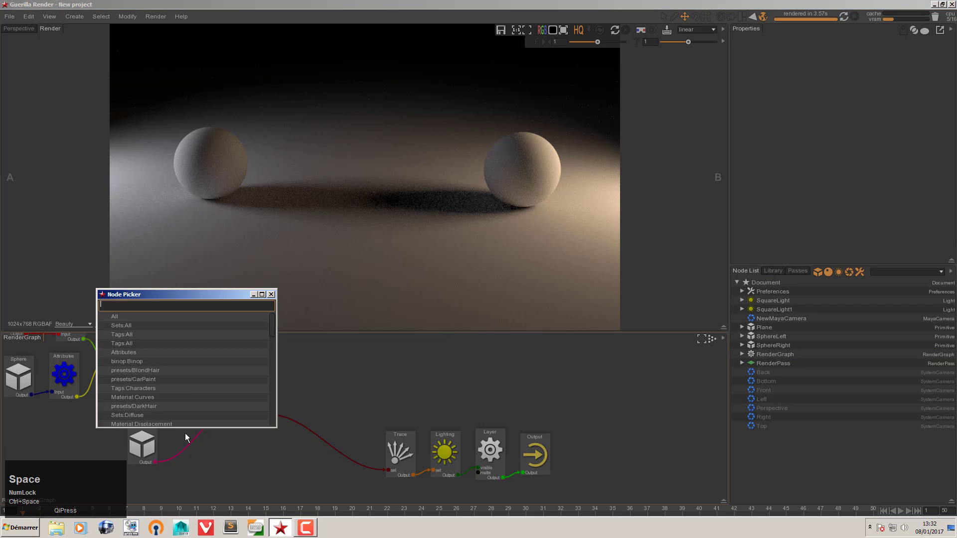
{"action": "type", "text": "mater"}
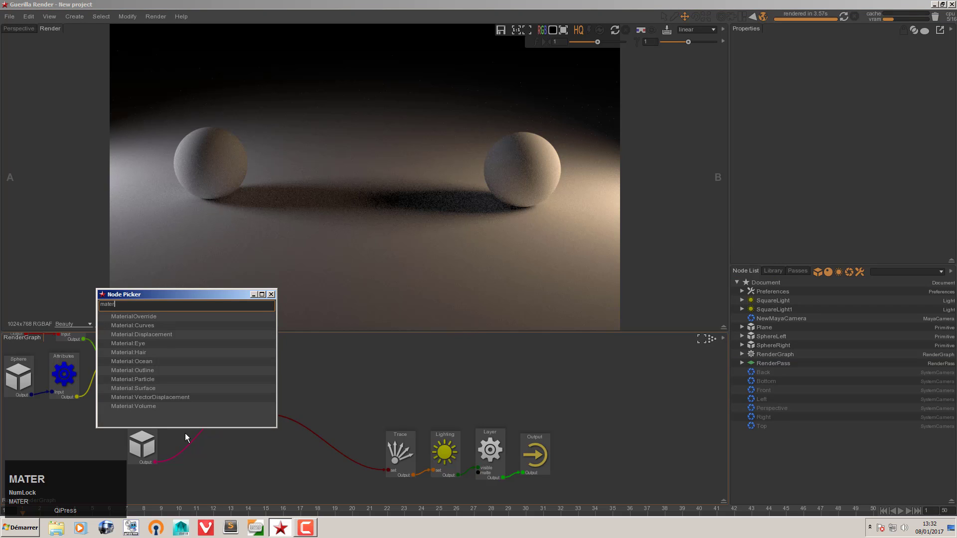
{"action": "key", "text": "Up"}
{"action": "key", "text": "Return"}
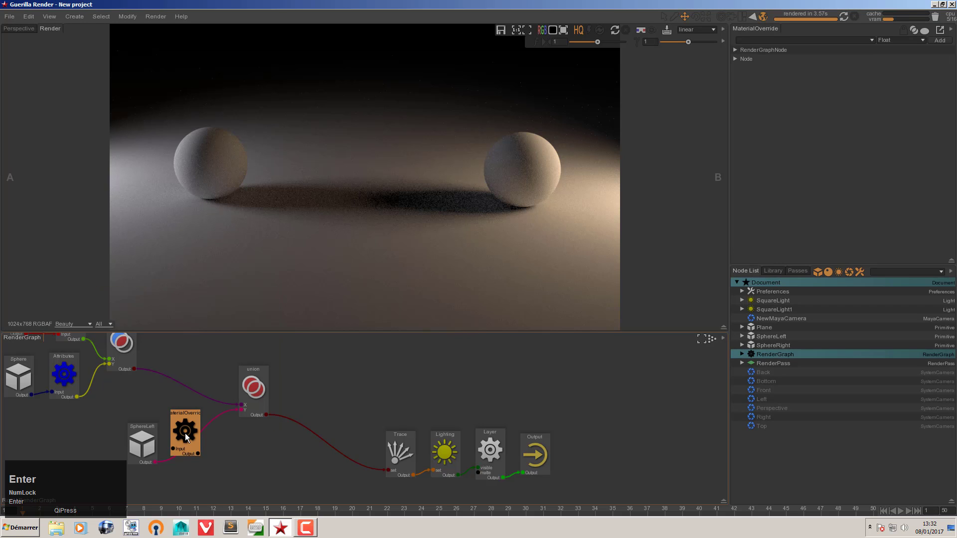
{"action": "left_click", "coordinate": [191, 443]}
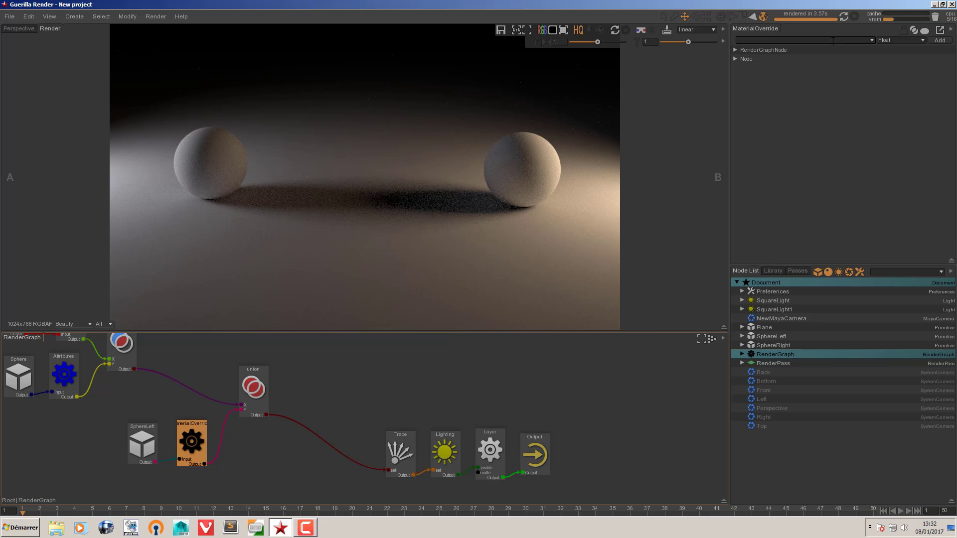
Step: Add a color attribute named Id to the material override and set it to pure red
{"action": "left_click", "coordinate": [833, 42]}
{"action": "type", "text": "Id"}
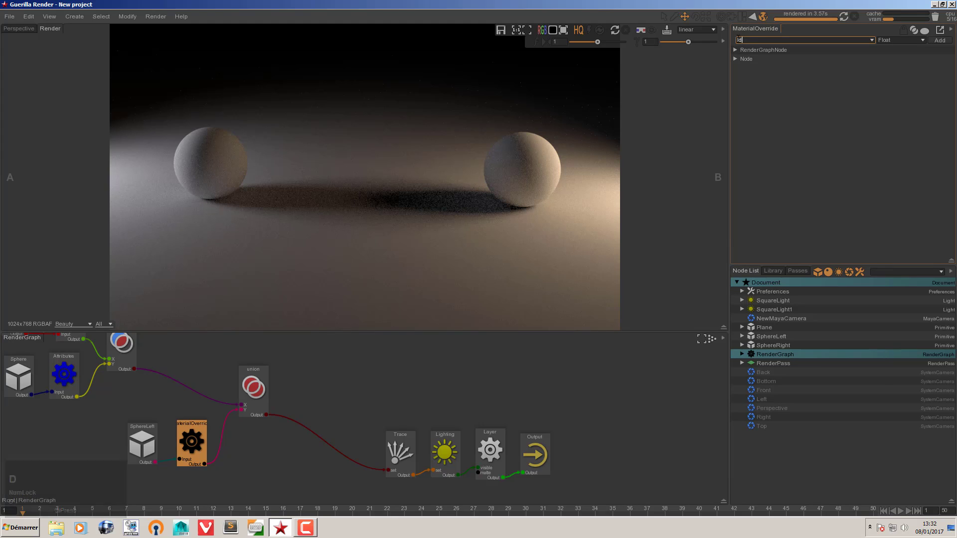
{"action": "left_click", "coordinate": [922, 40]}
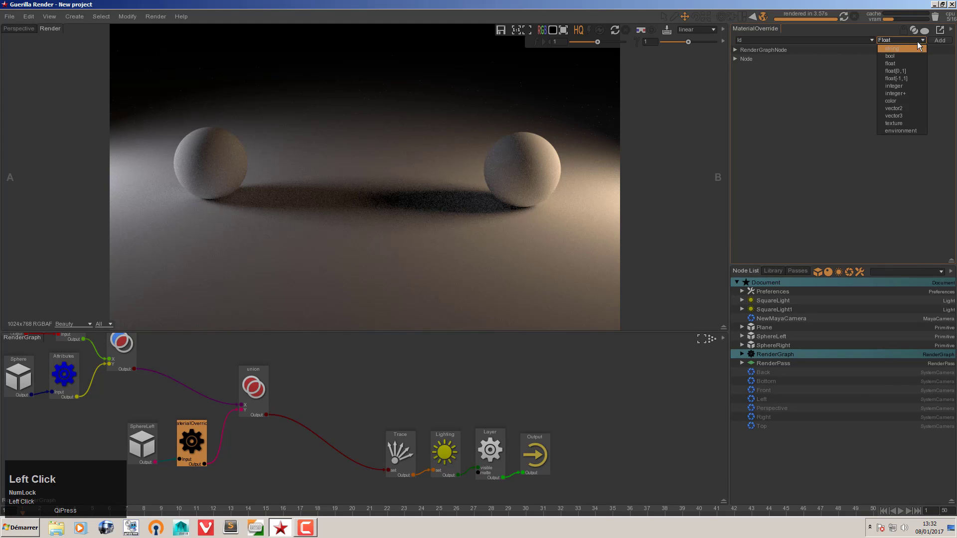
{"action": "left_click", "coordinate": [905, 101]}
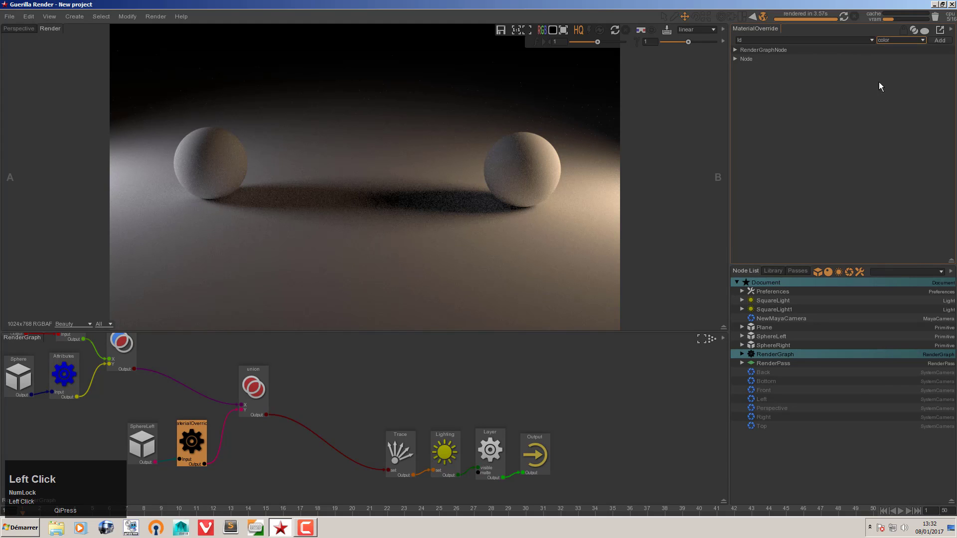
{"action": "left_click", "coordinate": [930, 41]}
{"action": "left_click", "coordinate": [830, 41]}
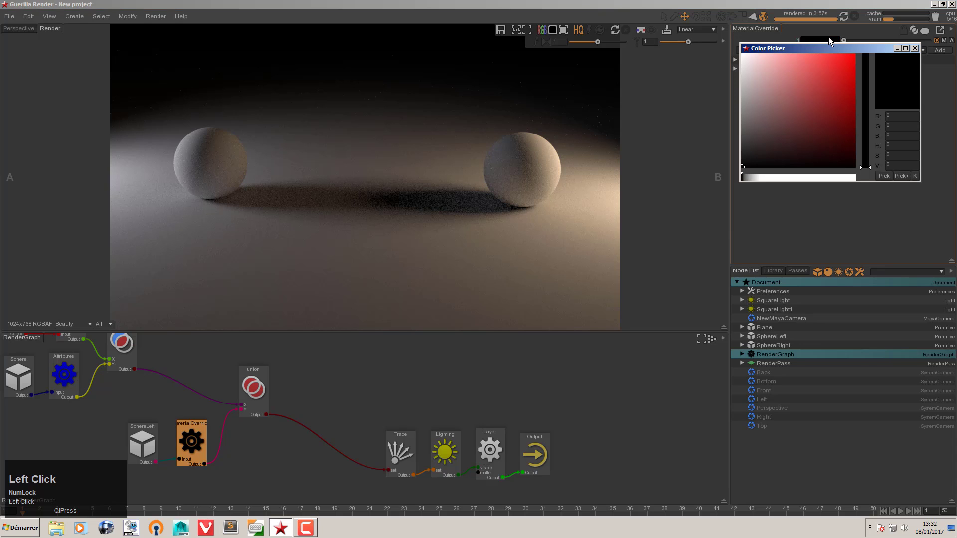
{"action": "left_click_drag", "start_coordinate": [824, 118], "coordinate": [900, 52]}
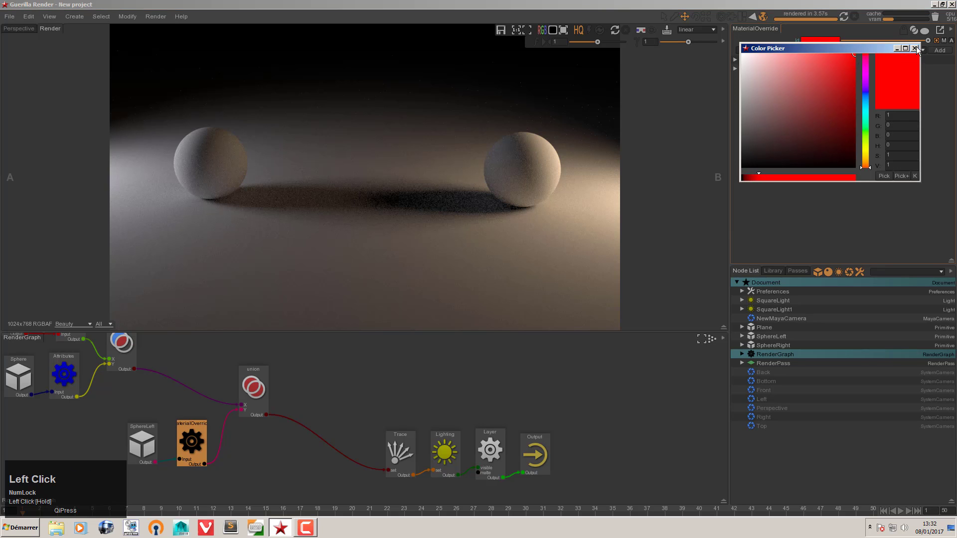
{"action": "left_click", "coordinate": [914, 49]}
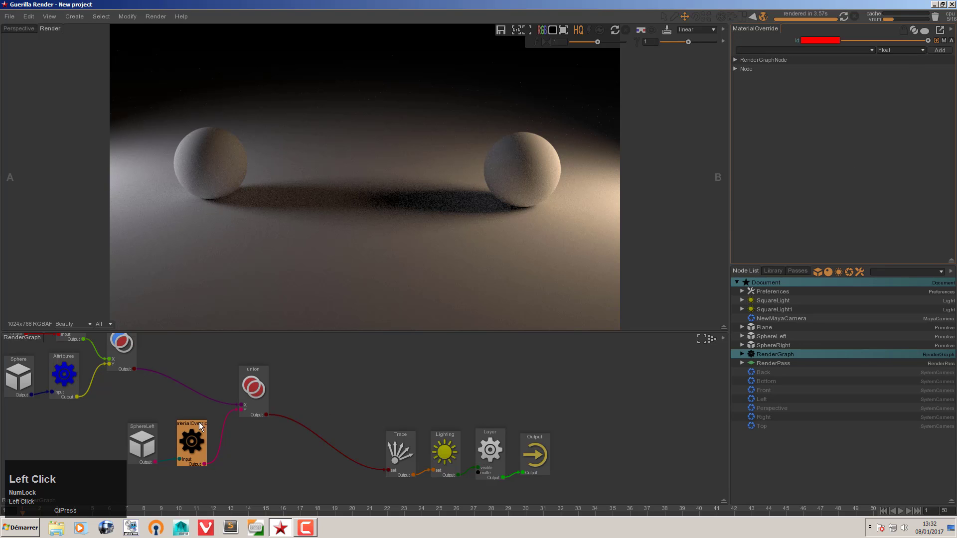
Step: Check which sphere in the rendered image corresponds to SphereLeft
{"action": "left_click", "coordinate": [207, 172]}
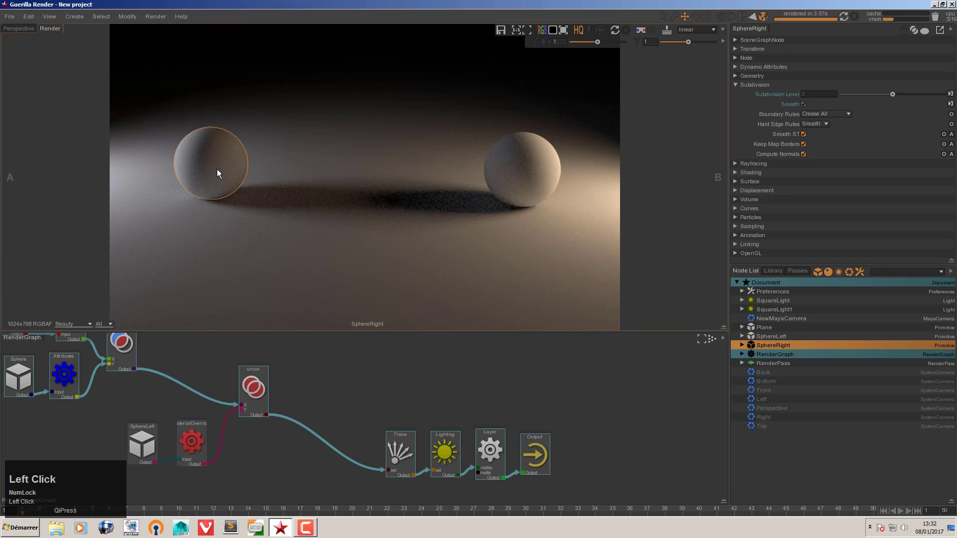
{"action": "left_click", "coordinate": [770, 336]}
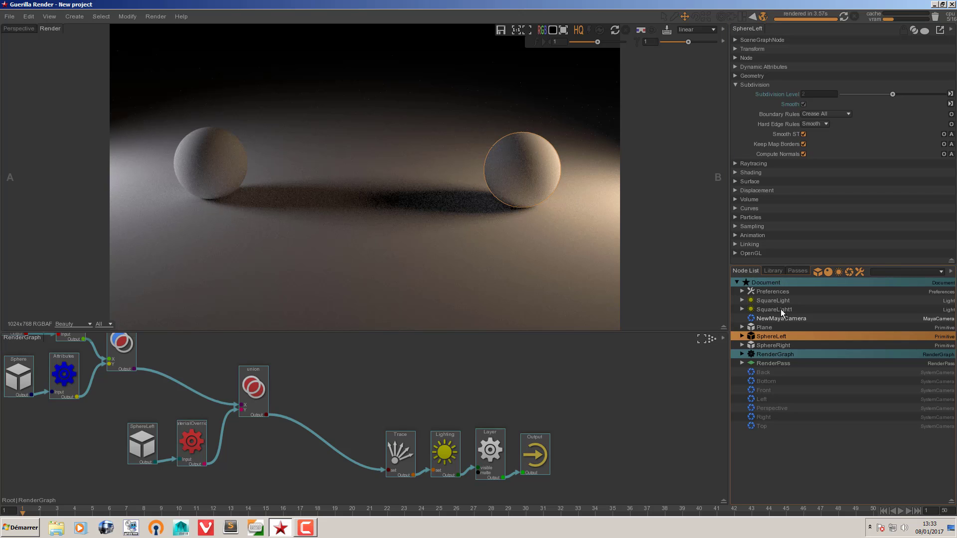
Step: Add a second output to the RenderPass layer and set it to the Id AOV
{"action": "left_click", "coordinate": [796, 270]}
{"action": "left_click", "coordinate": [743, 312]}
{"action": "left_click", "coordinate": [748, 321]}
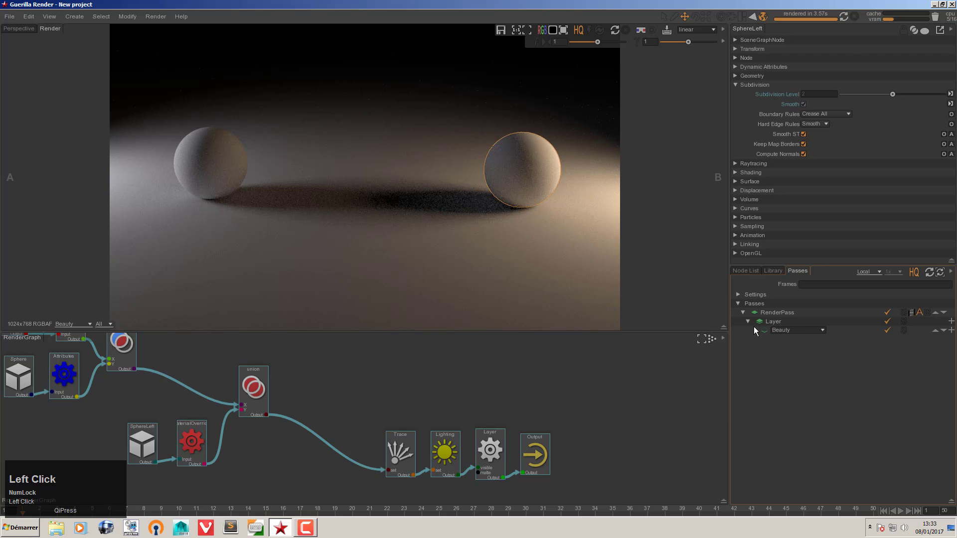
{"action": "left_click", "coordinate": [755, 330]}
{"action": "left_click", "coordinate": [951, 331]}
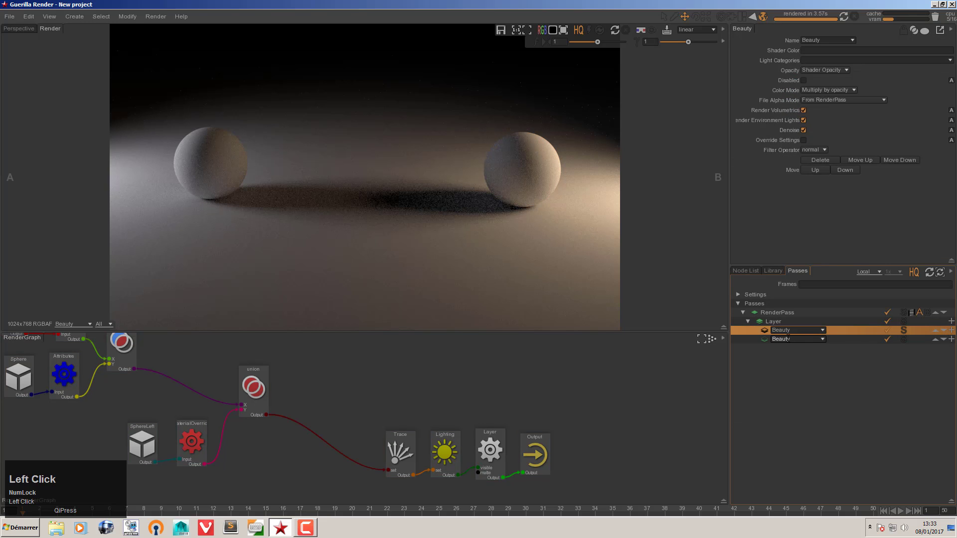
{"action": "left_click", "coordinate": [767, 341]}
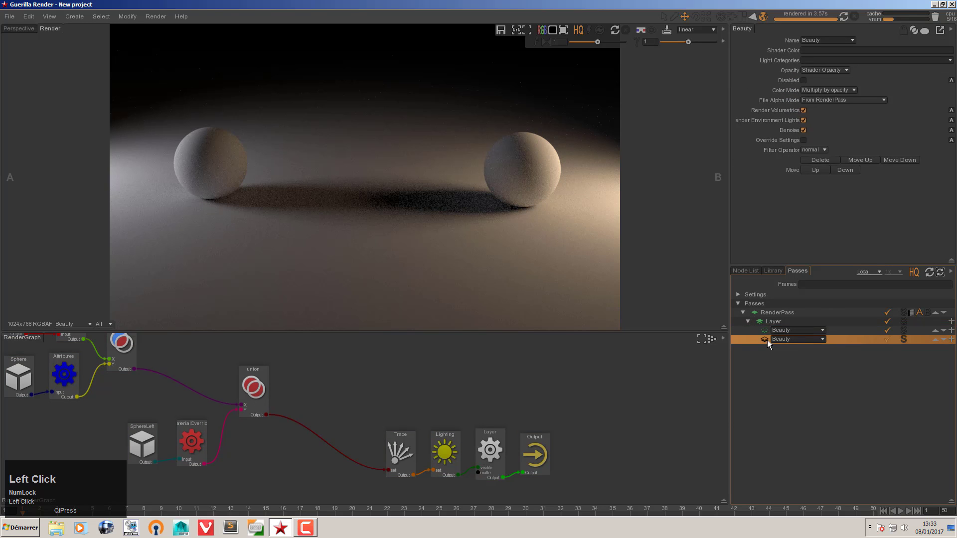
{"action": "left_click", "coordinate": [822, 339]}
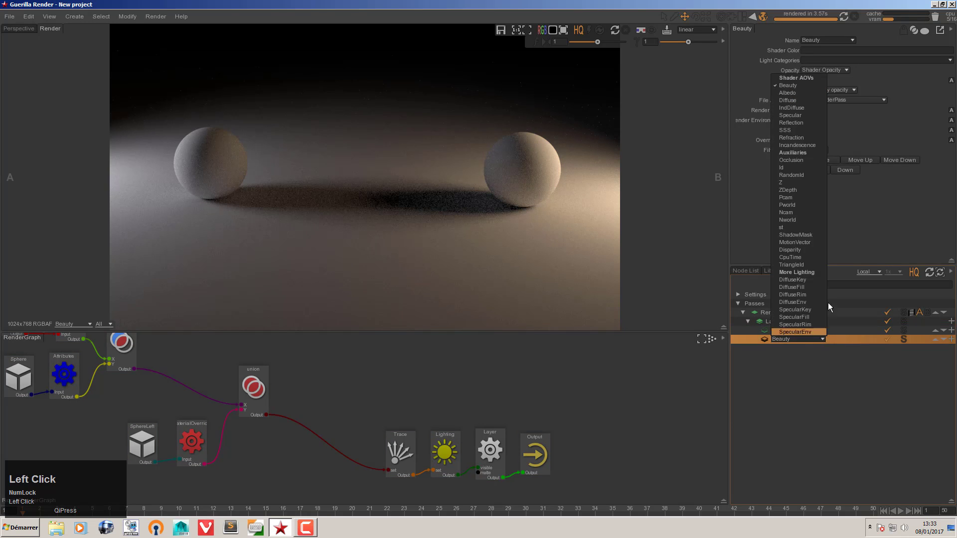
{"action": "left_click", "coordinate": [789, 167]}
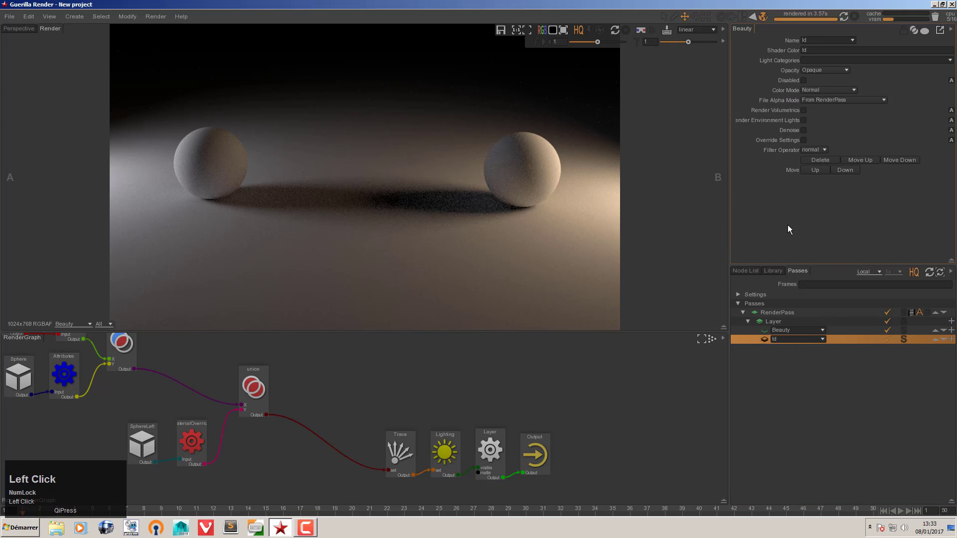
{"action": "left_click", "coordinate": [812, 51]}
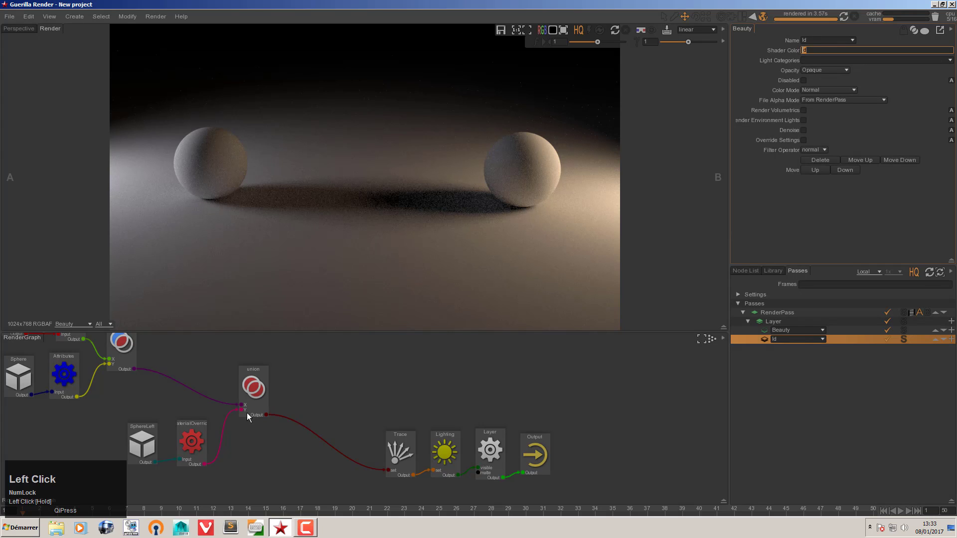
Step: Render the scene and display the Id output in the render view
{"action": "left_click", "coordinate": [195, 440]}
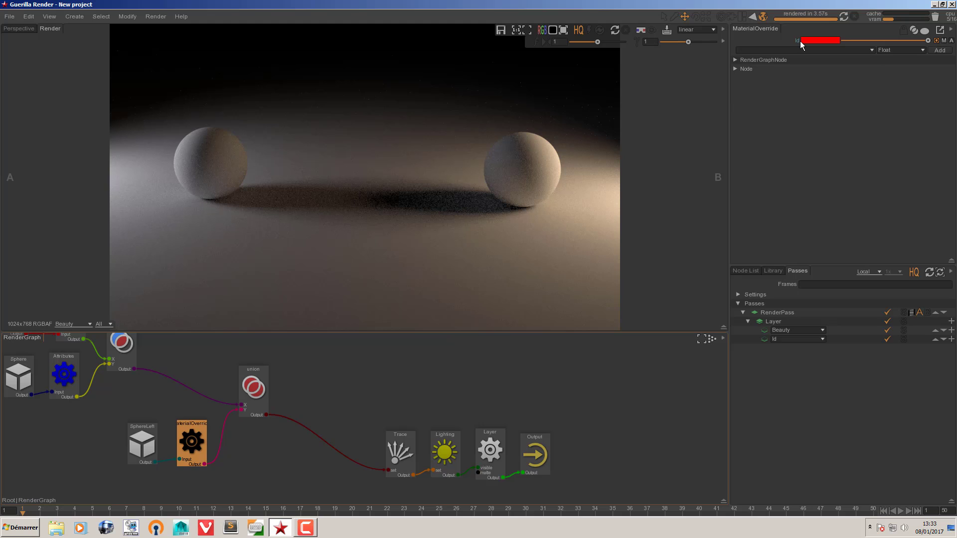
{"action": "left_click", "coordinate": [854, 17]}
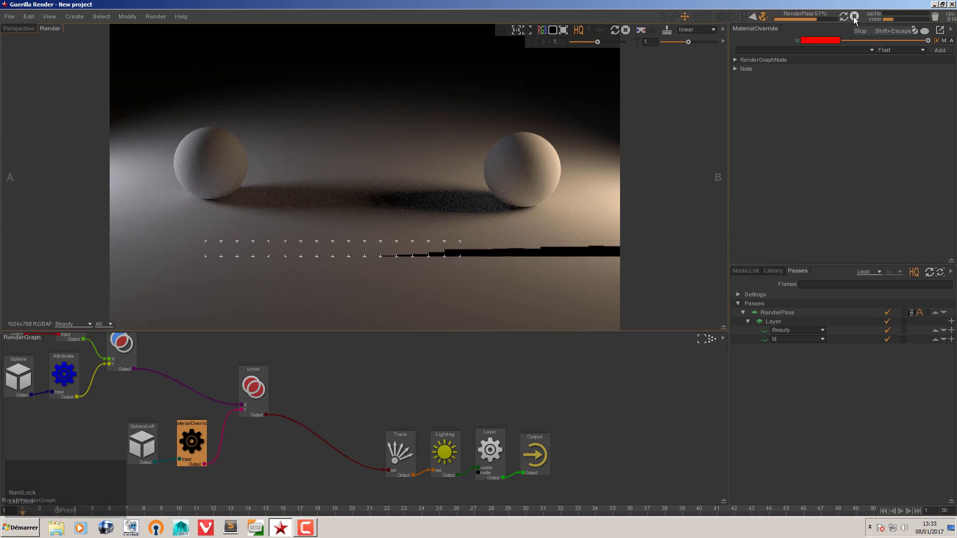
{"action": "left_click", "coordinate": [84, 325]}
{"action": "left_click", "coordinate": [77, 347]}
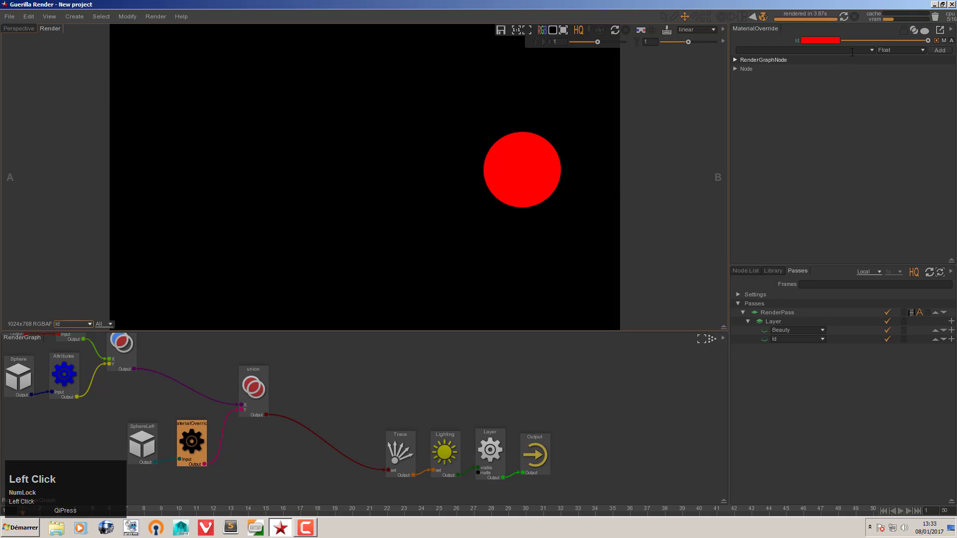
Step: Tidy the SphereLeft branch and add SphereRight to the render graph through a second union node
{"action": "left_click_drag", "start_coordinate": [151, 444], "coordinate": [121, 429]}
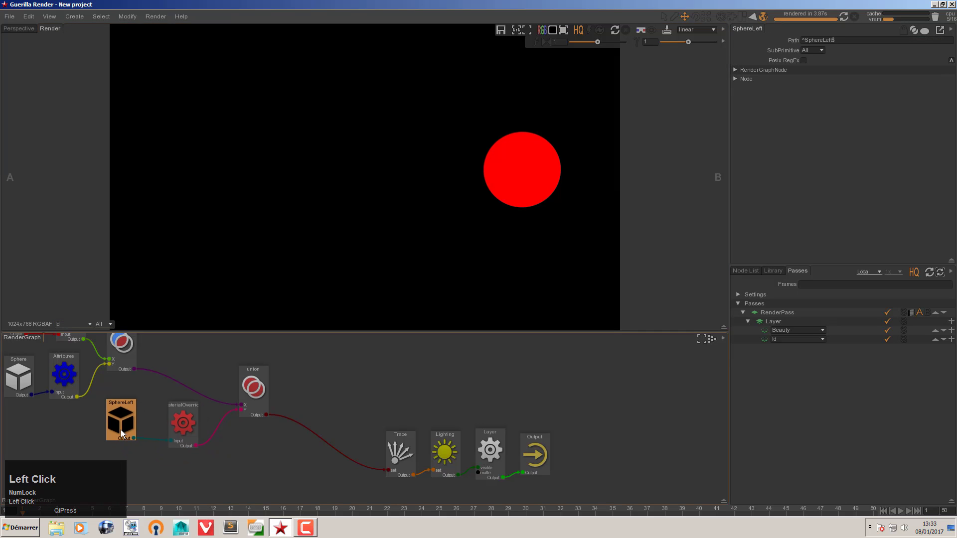
{"action": "left_click_drag", "start_coordinate": [184, 429], "coordinate": [124, 424]}
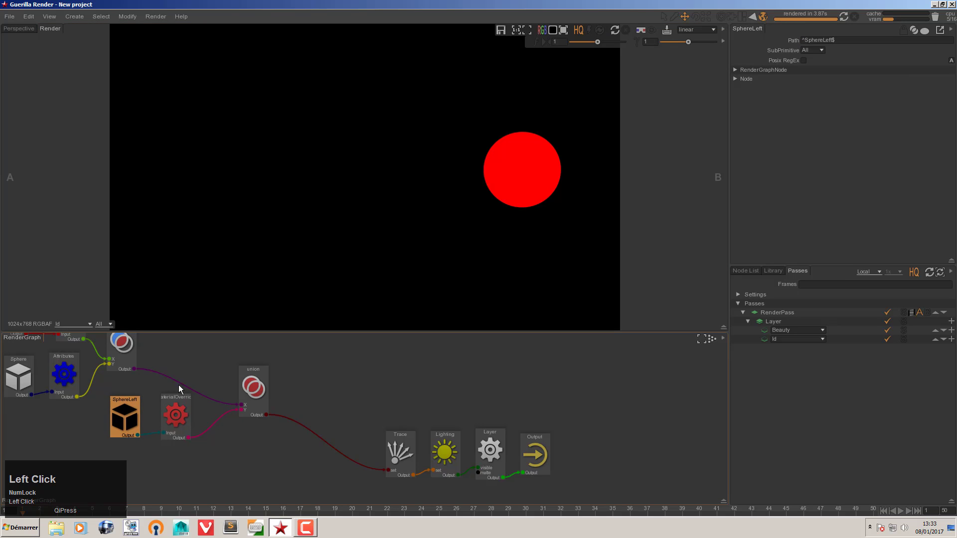
{"action": "left_click", "coordinate": [746, 271]}
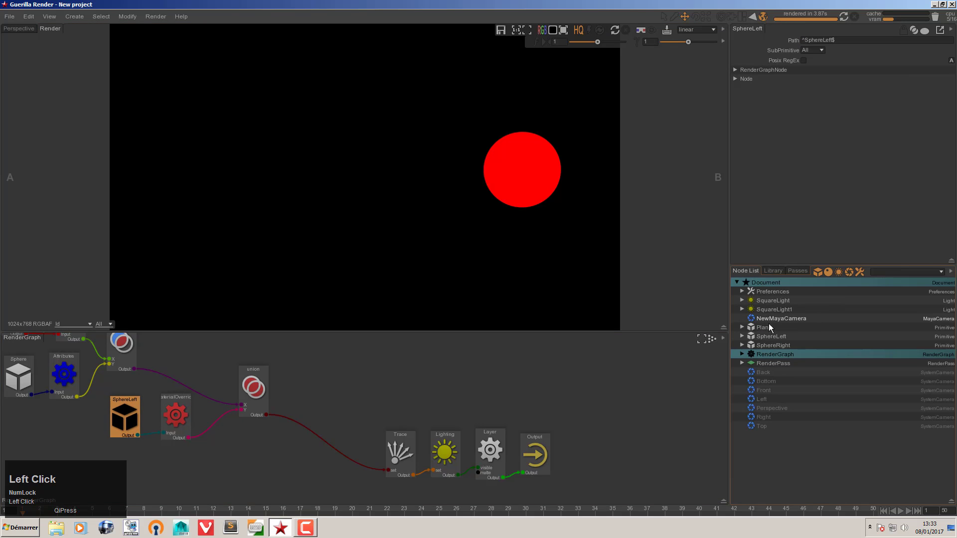
{"action": "left_click_drag", "start_coordinate": [774, 348], "coordinate": [220, 451]}
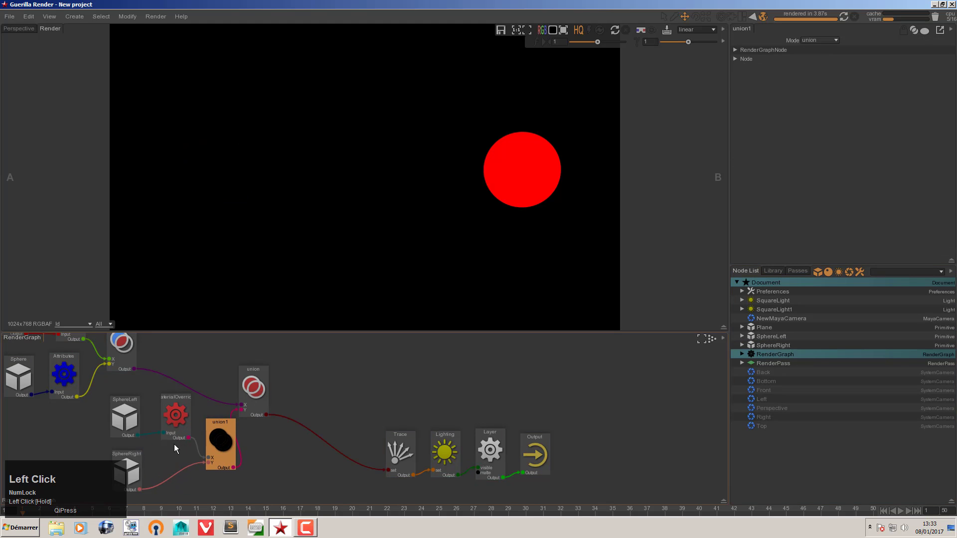
Step: Duplicate the MaterialOverride node and insert the copy between SphereRight and the second union
{"action": "left_click", "coordinate": [177, 420]}
{"action": "key", "text": "ctrl+c"}
{"action": "key", "text": "ctrl+v"}
{"action": "left_click", "coordinate": [187, 477]}
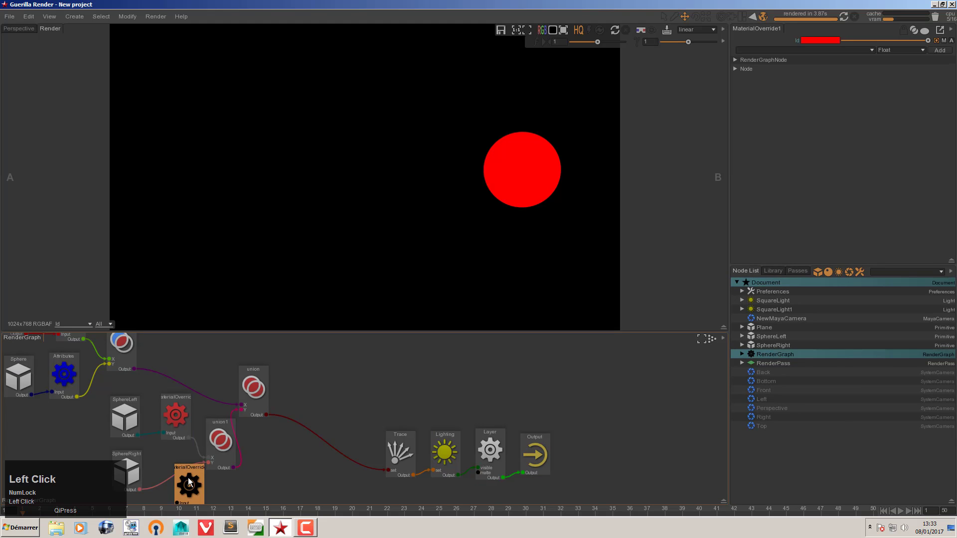
{"action": "left_click_drag", "start_coordinate": [187, 477], "coordinate": [170, 467]}
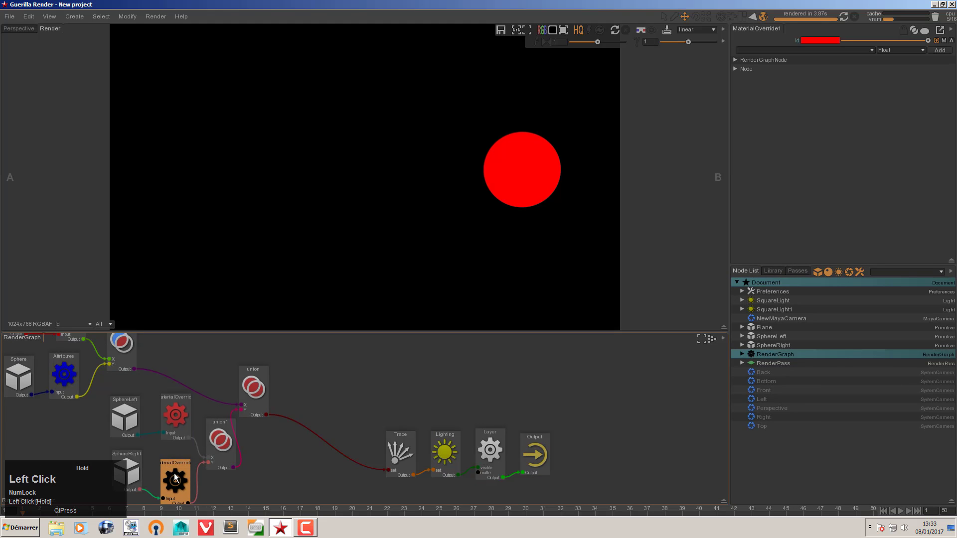
Step: Set the copied override's Id color to pure green (R 0, G 1, B 0)
{"action": "left_click", "coordinate": [811, 42]}
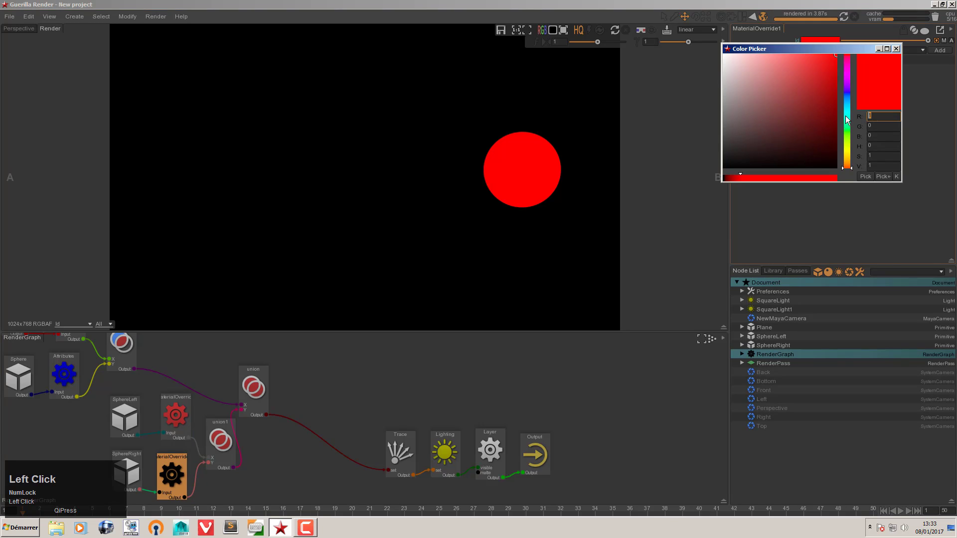
{"action": "type", "text": "0"}
{"action": "key", "text": "Tab"}
{"action": "type", "text": "1"}
{"action": "key", "text": "Return"}
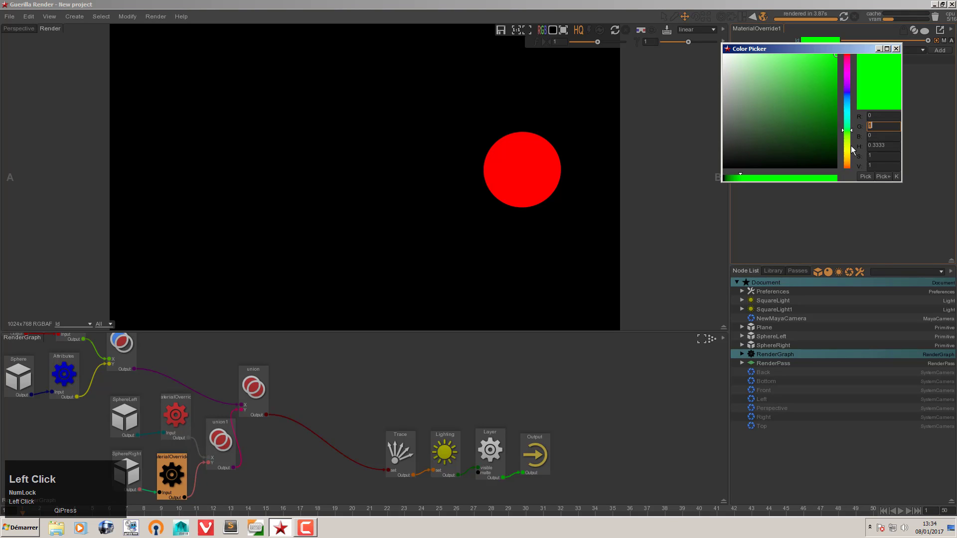
{"action": "left_click", "coordinate": [259, 479]}
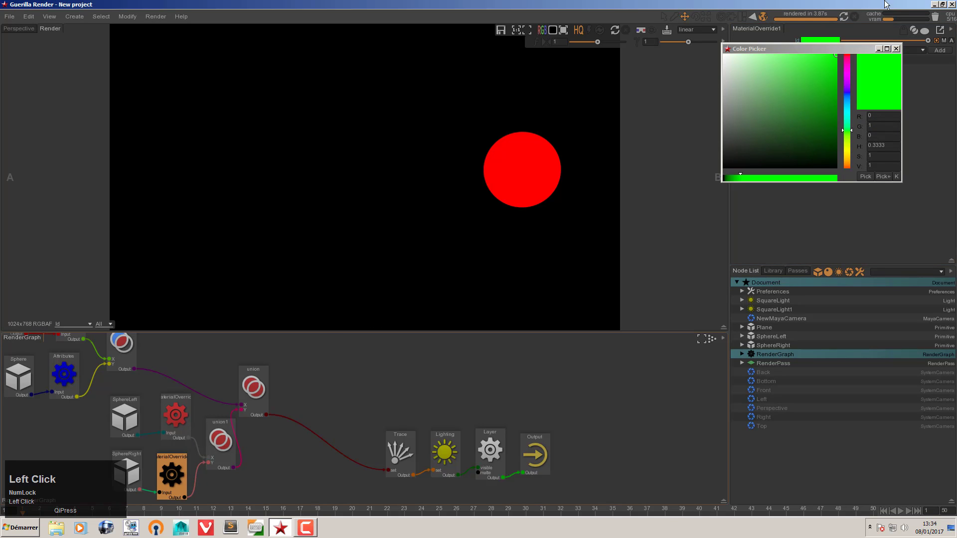
{"action": "left_click", "coordinate": [895, 48]}
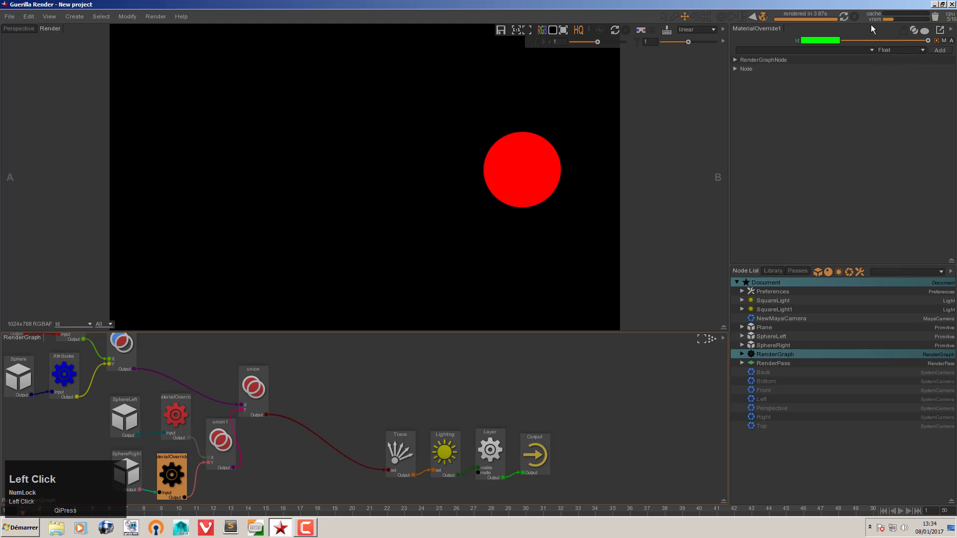
Step: Re-render the Id output with both sphere overrides, stop the render and bring the whole render graph into view
{"action": "left_click", "coordinate": [844, 17]}
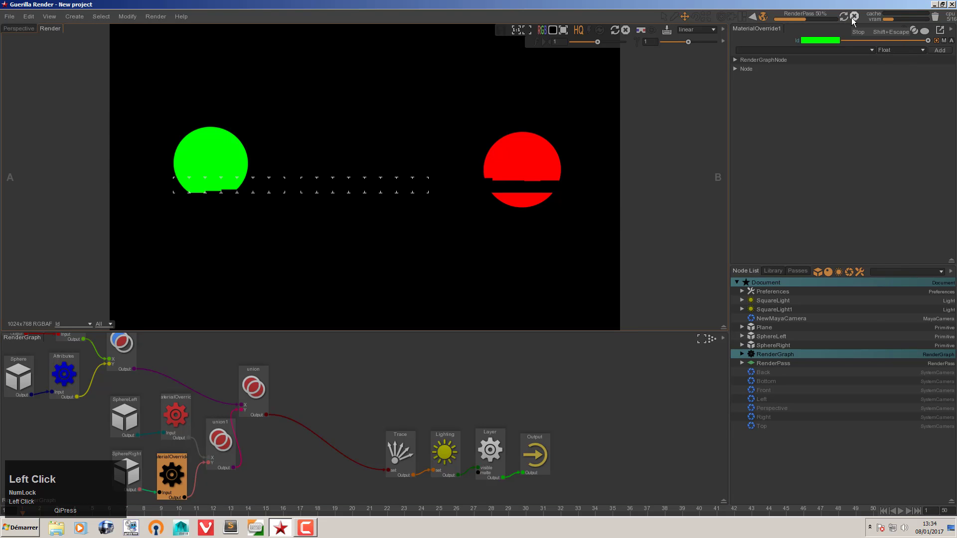
{"action": "left_click", "coordinate": [854, 16]}
{"action": "scroll", "coordinate": [300, 401], "scroll_direction": "down", "scroll_amount": 5}
{"action": "middle_click_drag", "start_coordinate": [321, 387], "coordinate": [309, 366], "text": "alt"}
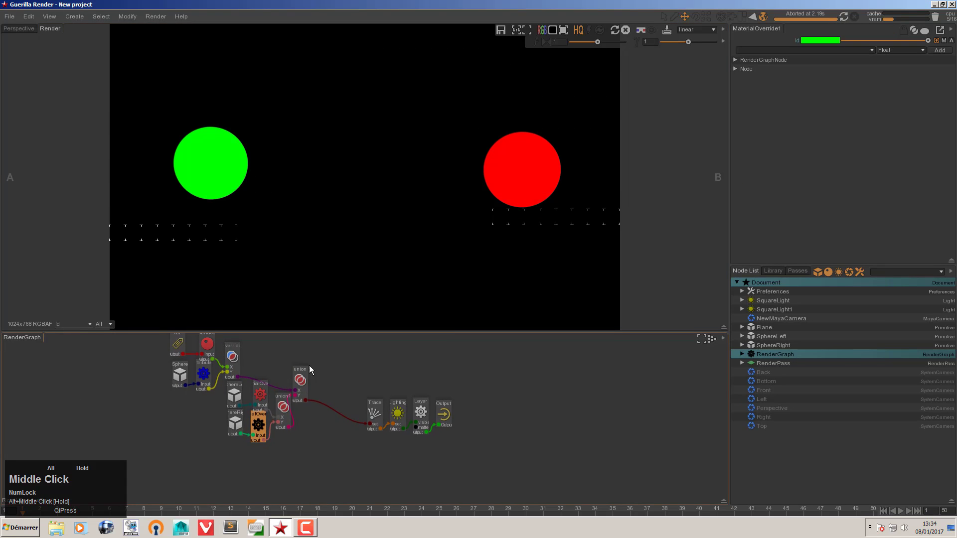
Step: Rearrange the render graph, spacing the upper override branch, the union nodes and the SphereLeft and SphereRight branches apart
{"action": "left_click_drag", "start_coordinate": [140, 335], "coordinate": [238, 382]}
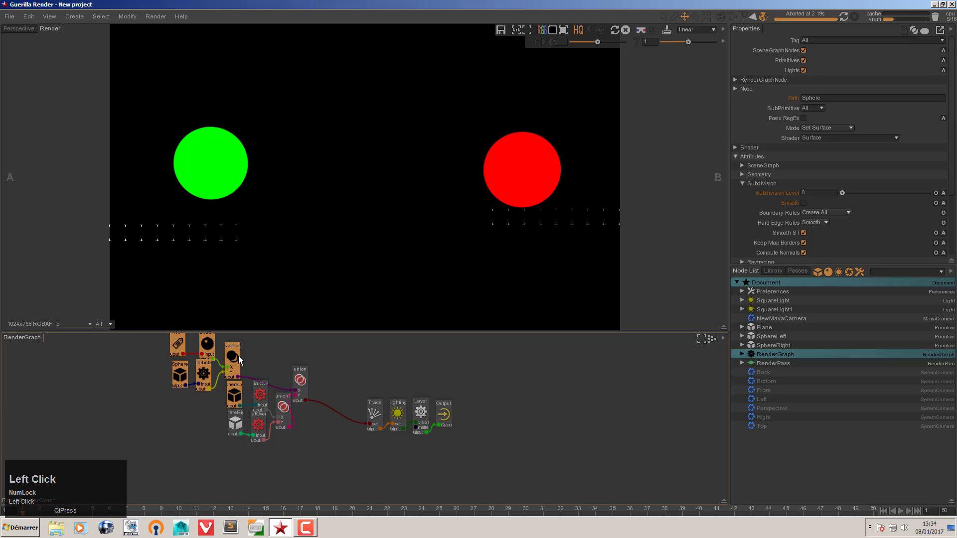
{"action": "double_click", "coordinate": [147, 345]}
{"action": "double_click", "coordinate": [361, 416]}
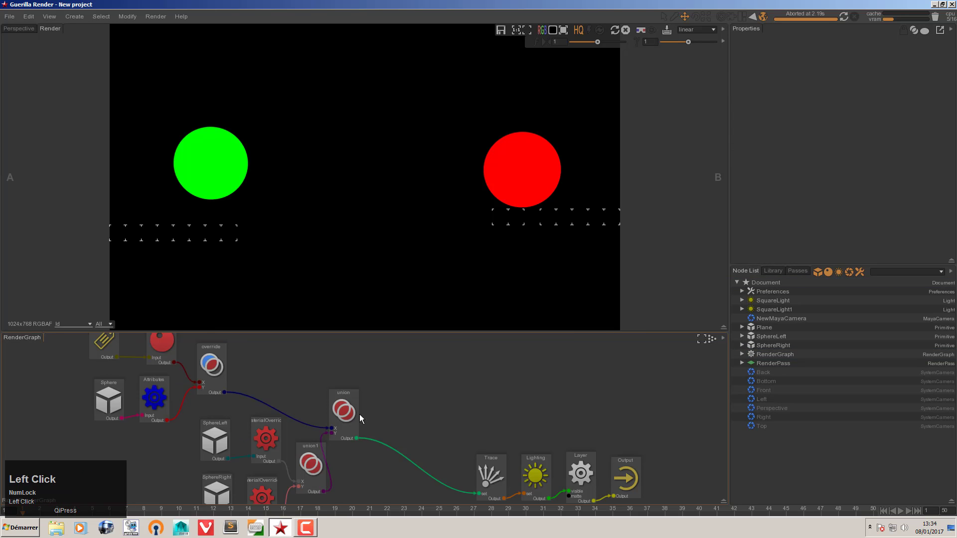
{"action": "left_click_drag", "start_coordinate": [69, 345], "coordinate": [157, 314]}
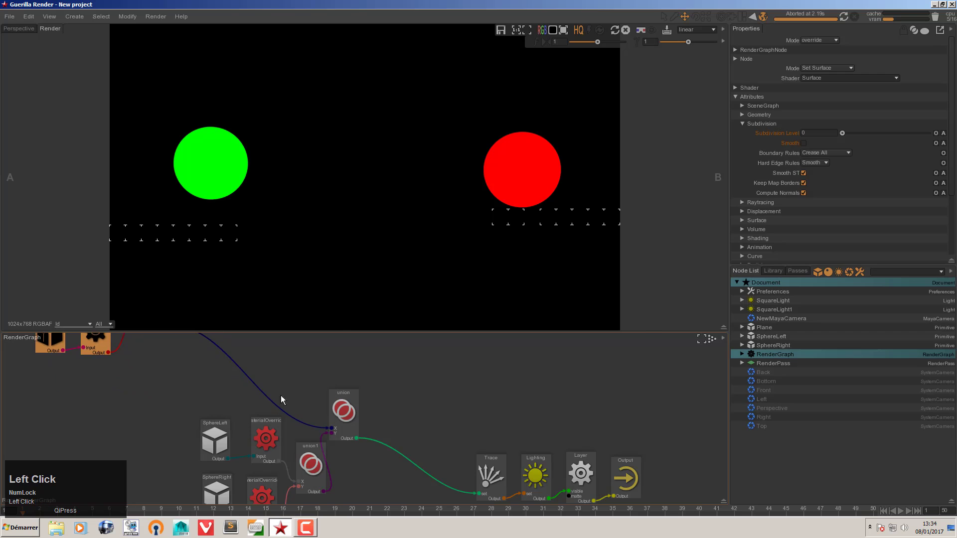
{"action": "key", "text": "space"}
{"action": "left_click_drag", "start_coordinate": [276, 272], "coordinate": [311, 322]}
{"action": "left_click", "coordinate": [364, 369]}
{"action": "left_click_drag", "start_coordinate": [223, 365], "coordinate": [236, 367]}
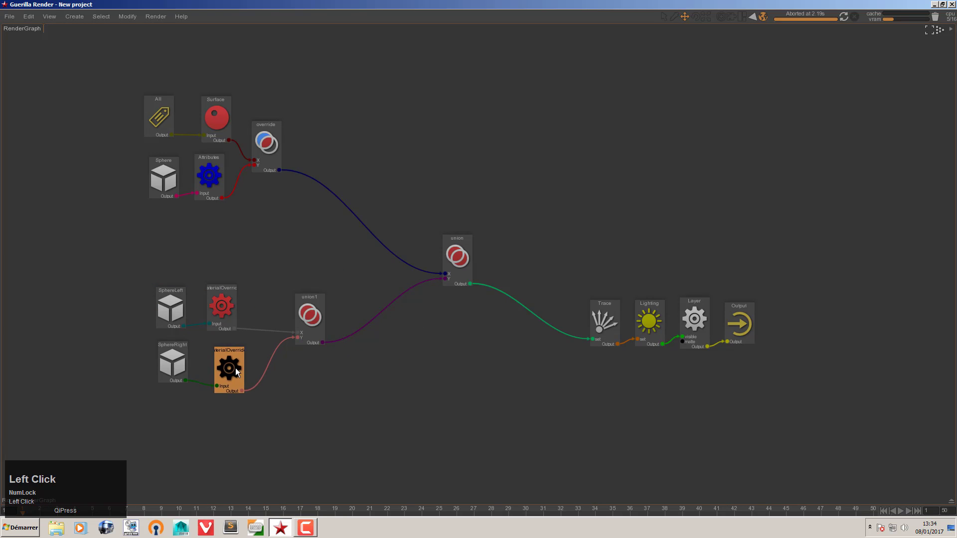
{"action": "left_click", "coordinate": [160, 373]}
{"action": "key", "text": "space"}
Step: Add the Plane to the render graph, combining it with the sphere branches through a third union node
{"action": "middle_click_drag", "start_coordinate": [387, 417], "coordinate": [433, 308], "text": "alt"}
{"action": "left_click", "coordinate": [764, 327]}
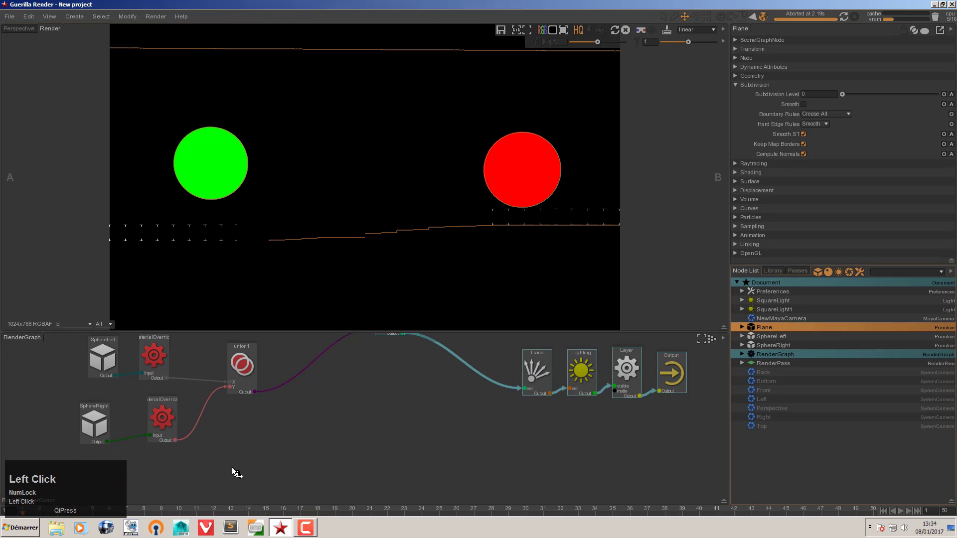
{"action": "left_click_drag", "start_coordinate": [232, 468], "coordinate": [311, 458]}
Step: Duplicate SphereRight's MaterialOverride node and insert the copy between the Plane and the third union
{"action": "left_click", "coordinate": [156, 412]}
{"action": "left_click", "coordinate": [188, 469]}
{"action": "key", "text": "ctrl+v"}
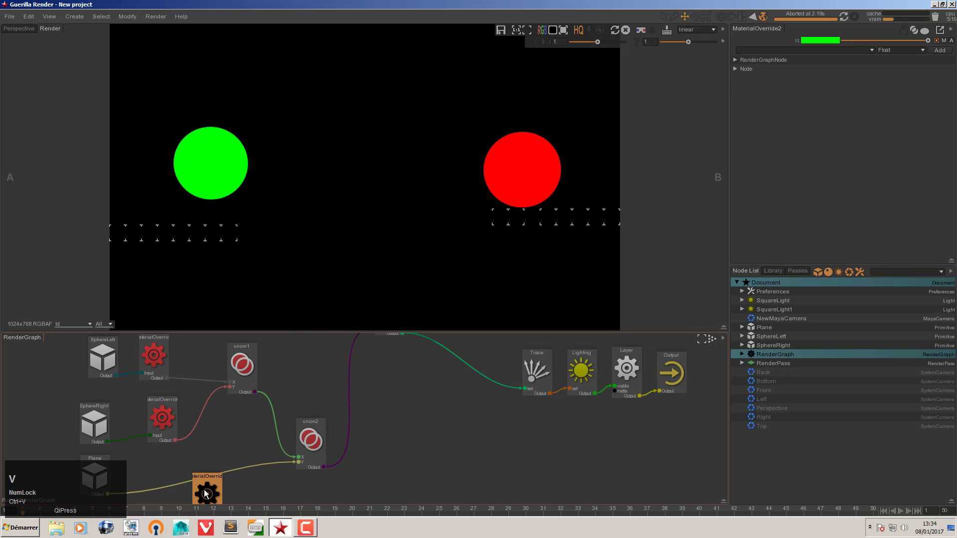
{"action": "left_click_drag", "start_coordinate": [206, 490], "coordinate": [193, 481]}
Step: Set the Plane override's Id color to pure blue (R 0, G 0, B 1) and re-render the Id output
{"action": "left_click", "coordinate": [823, 41]}
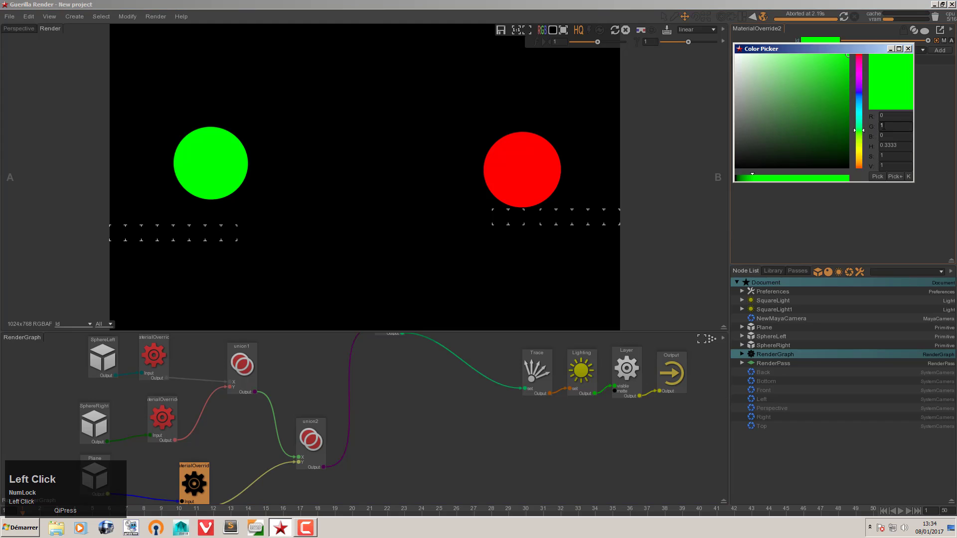
{"action": "type", "text": "0"}
{"action": "key", "text": "Return"}
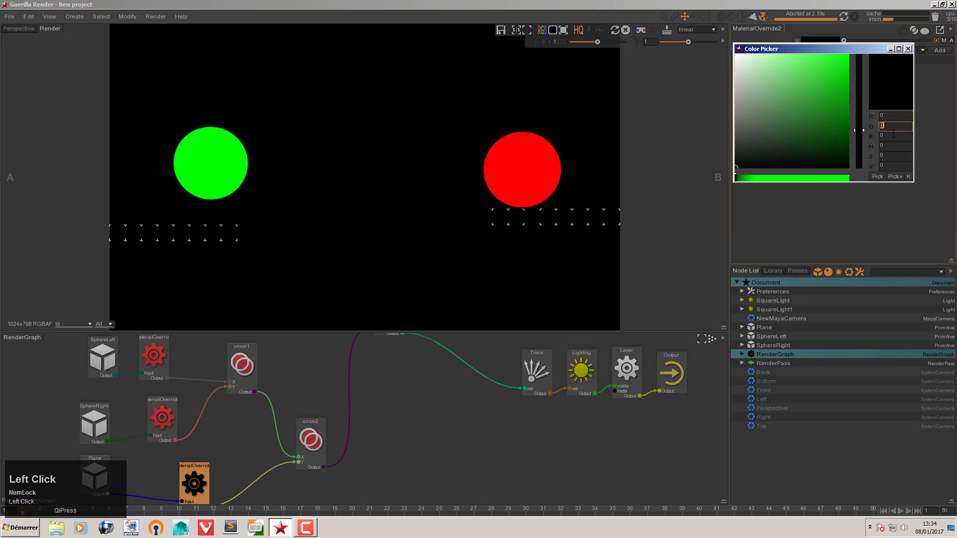
{"action": "left_click", "coordinate": [877, 138]}
{"action": "type", "text": "1"}
{"action": "key", "text": "Return"}
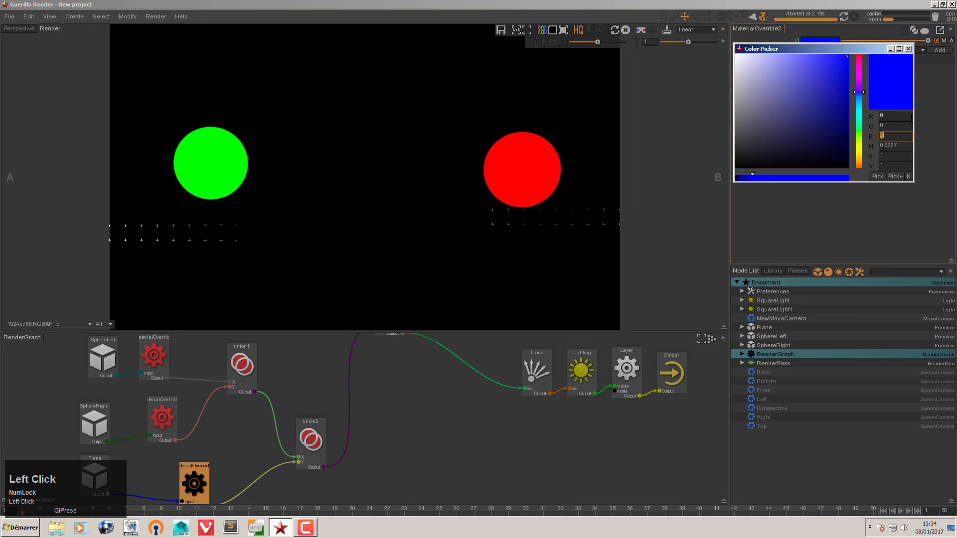
{"action": "left_click", "coordinate": [908, 48]}
{"action": "left_click", "coordinate": [843, 17]}
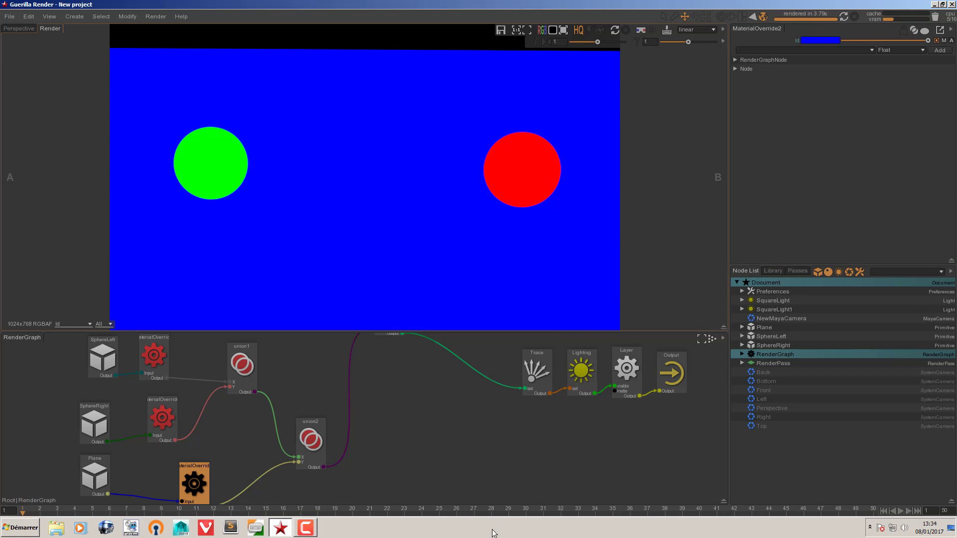
{"action": "left_click", "coordinate": [126, 487]}
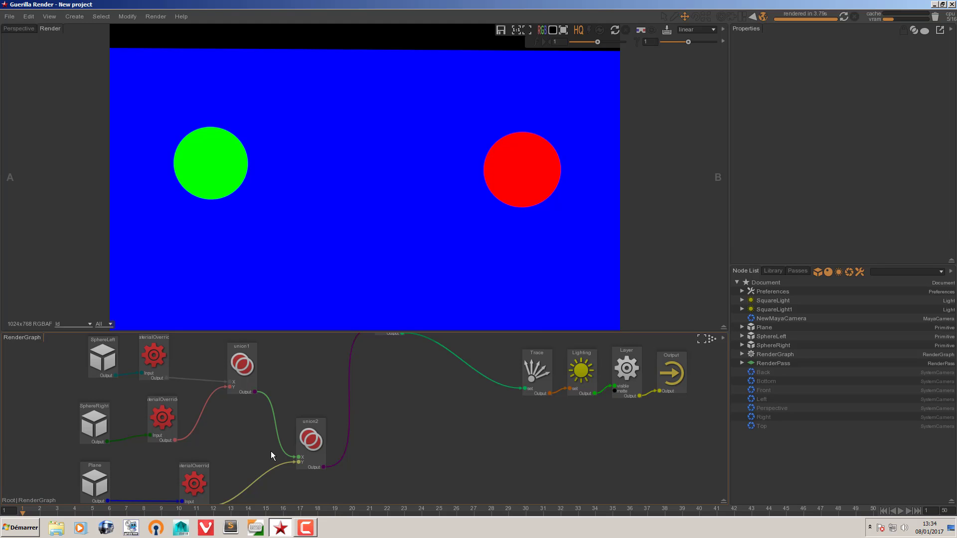
Step: Create a Cube primitive in the perspective scene and move it back behind the two spheres
{"action": "left_click", "coordinate": [19, 28]}
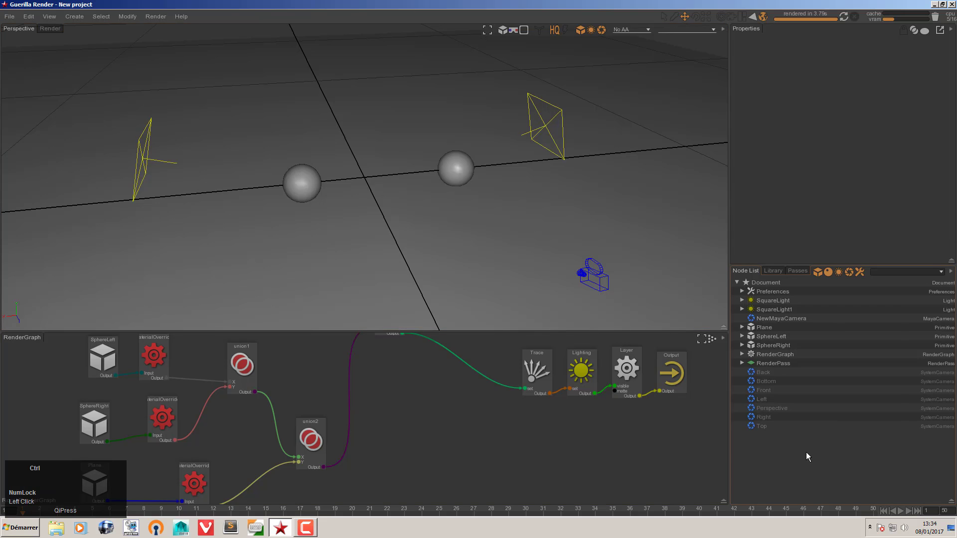
{"action": "key", "text": "ctrl+space"}
{"action": "type", "text": "be"}
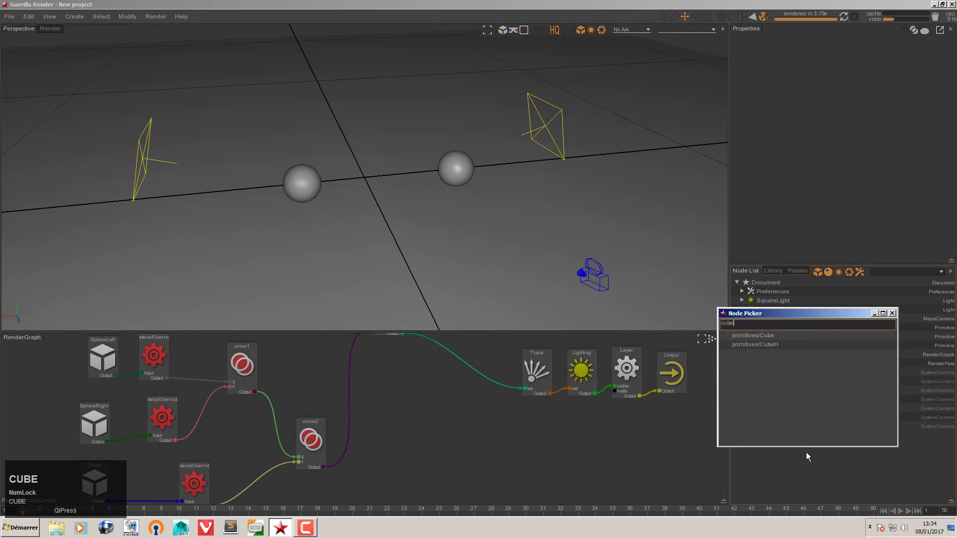
{"action": "key", "text": "Return"}
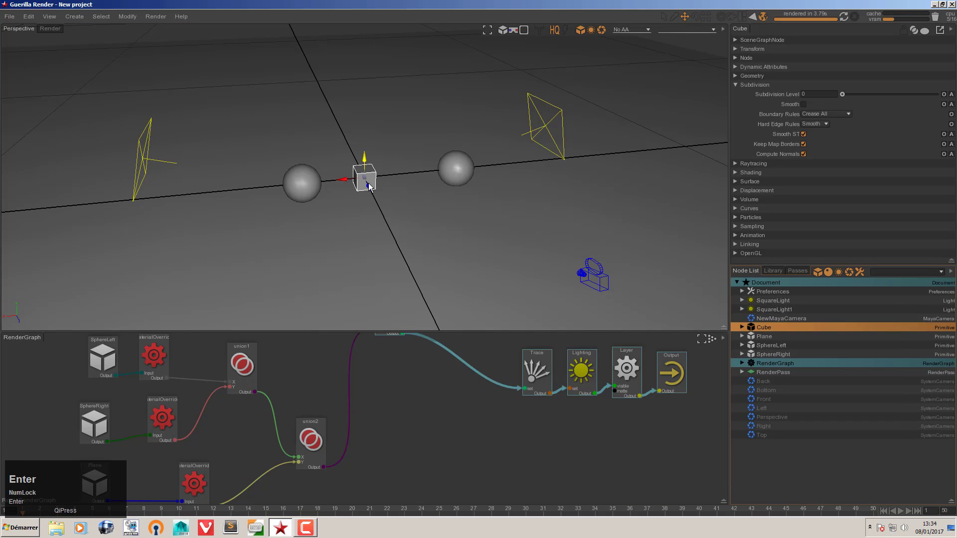
{"action": "left_click_drag", "start_coordinate": [370, 187], "coordinate": [305, 344]}
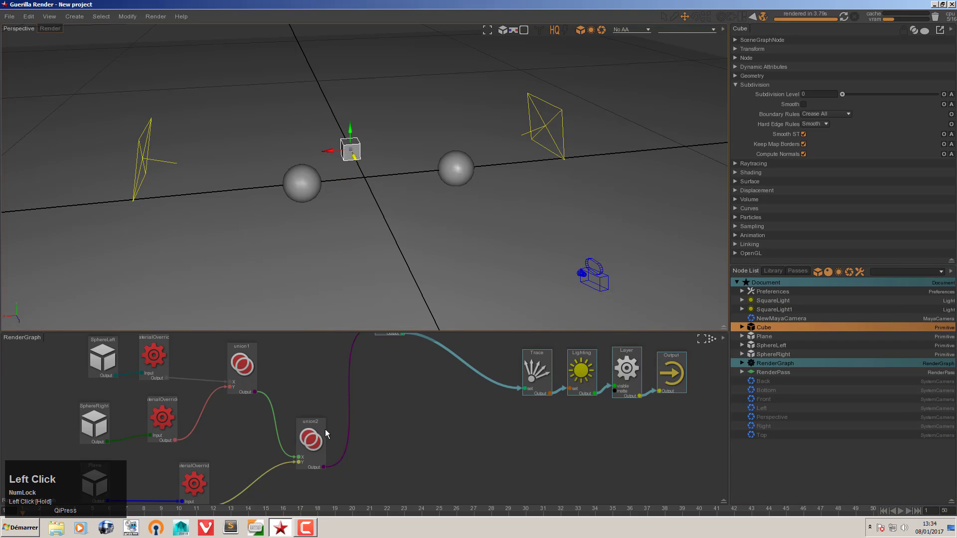
Step: Move the SphereLeft, SphereRight and Plane branches with their two unions farther away from the final union in the render graph
{"action": "middle_click_drag", "start_coordinate": [349, 434], "coordinate": [430, 411]}
{"action": "scroll", "coordinate": [421, 397], "scroll_direction": "down", "scroll_amount": 2}
{"action": "scroll", "coordinate": [422, 398], "scroll_direction": "down", "scroll_amount": 1}
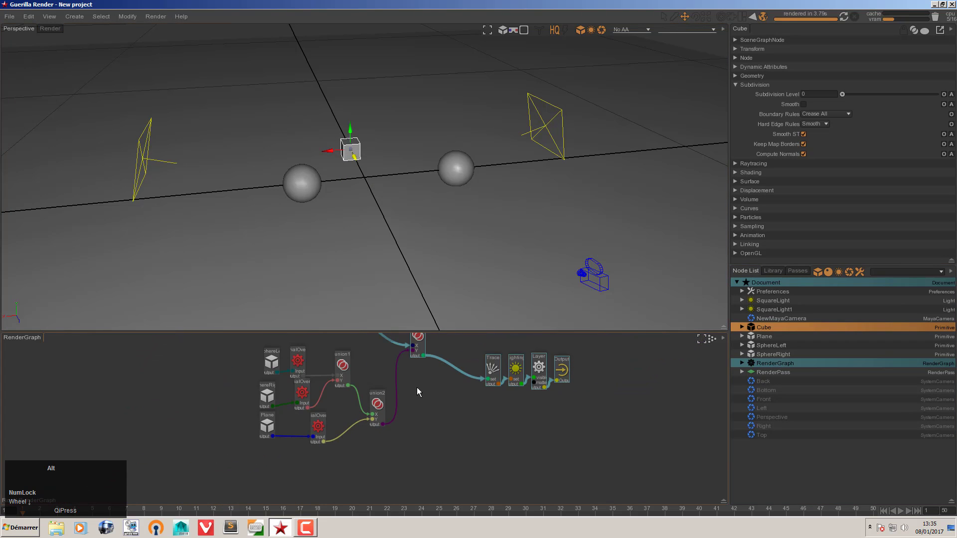
{"action": "left_click_drag", "start_coordinate": [215, 361], "coordinate": [326, 415]}
{"action": "left_click", "coordinate": [366, 384]}
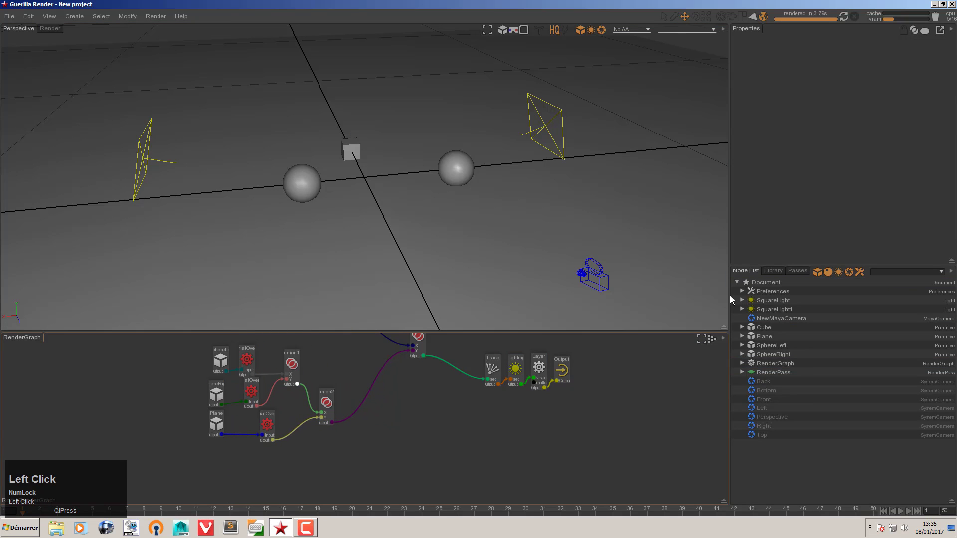
Step: Set the Shader Color of the Id AOV in the render pass to Id1
{"action": "left_click", "coordinate": [809, 271]}
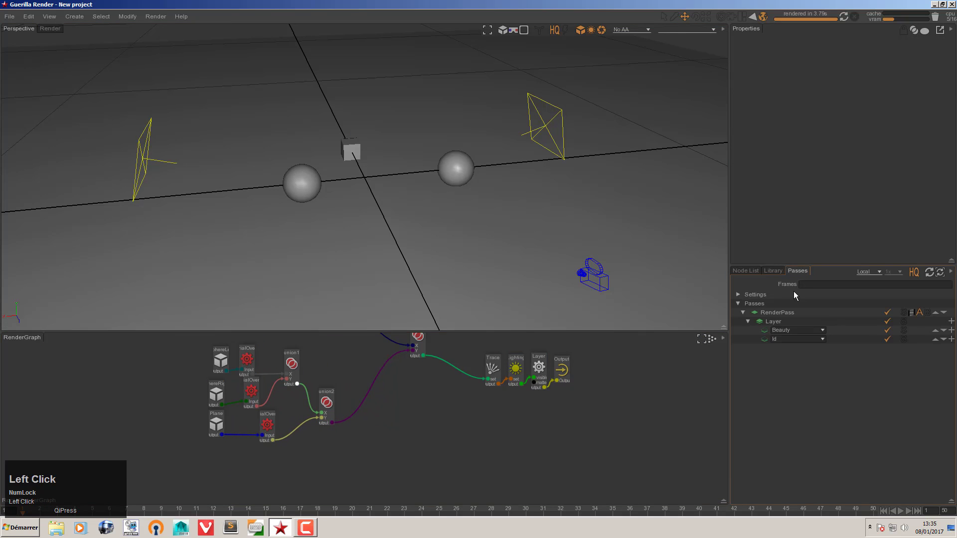
{"action": "left_click", "coordinate": [770, 340]}
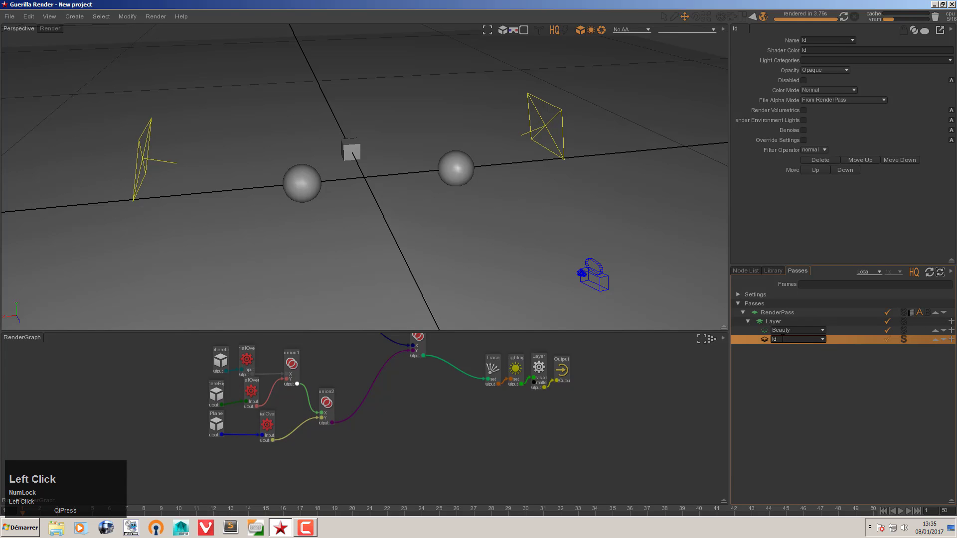
{"action": "left_click", "coordinate": [829, 51]}
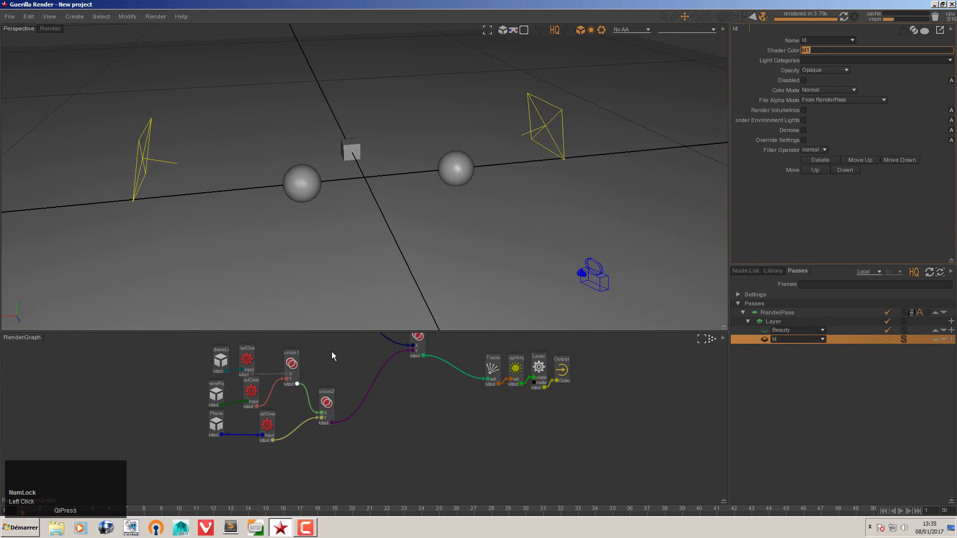
Step: Replace the Id attribute in SphereLeft's material override with a color attribute named Id1
{"action": "left_click_drag", "start_coordinate": [246, 363], "coordinate": [248, 357]}
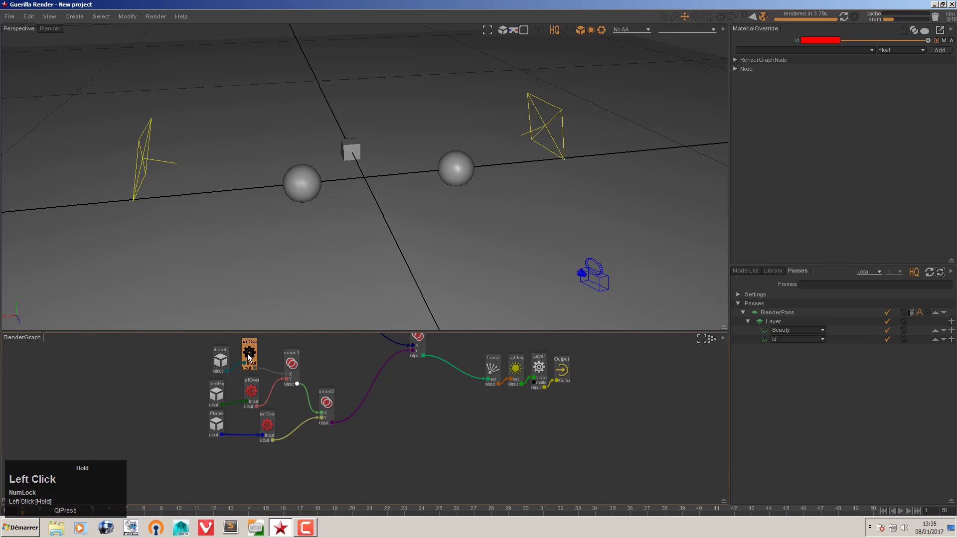
{"action": "left_click", "coordinate": [787, 338]}
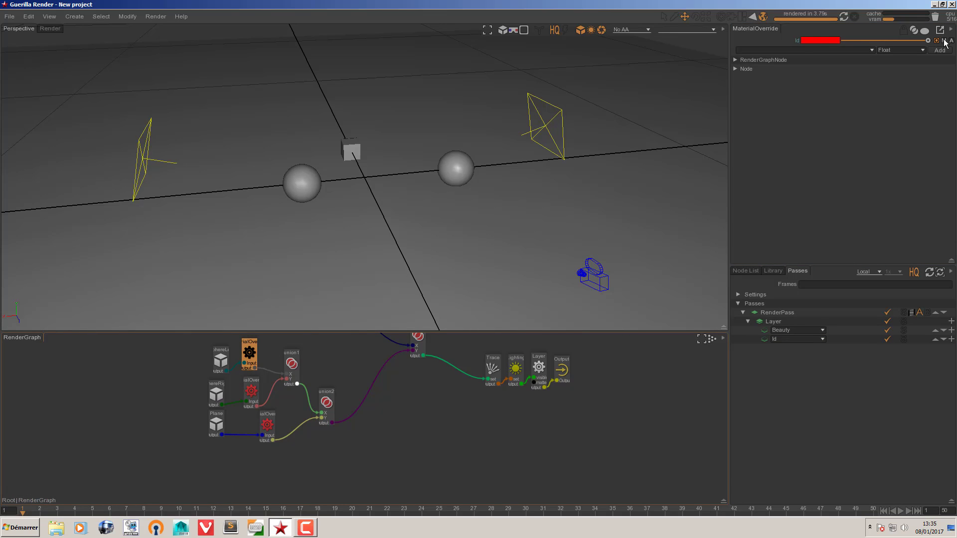
{"action": "left_click", "coordinate": [246, 356]}
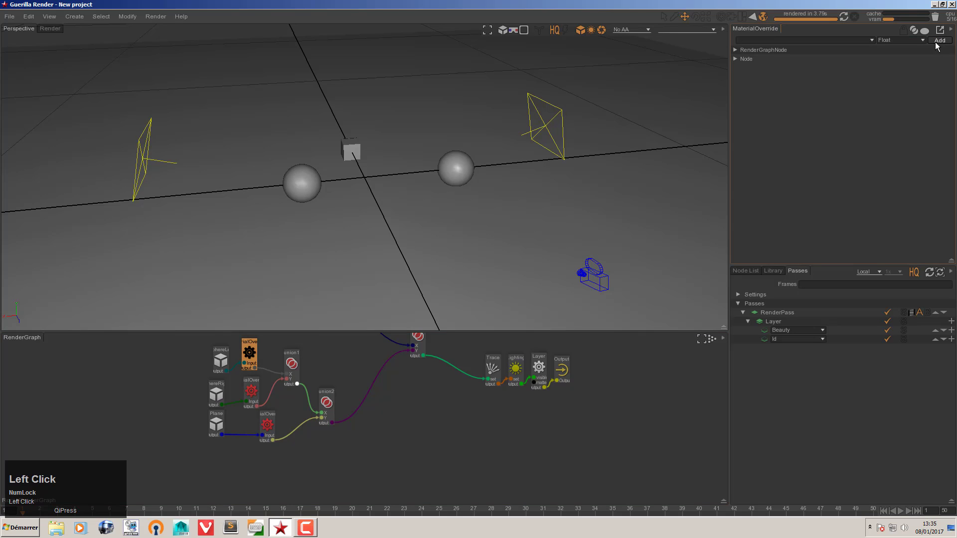
{"action": "left_click", "coordinate": [937, 41]}
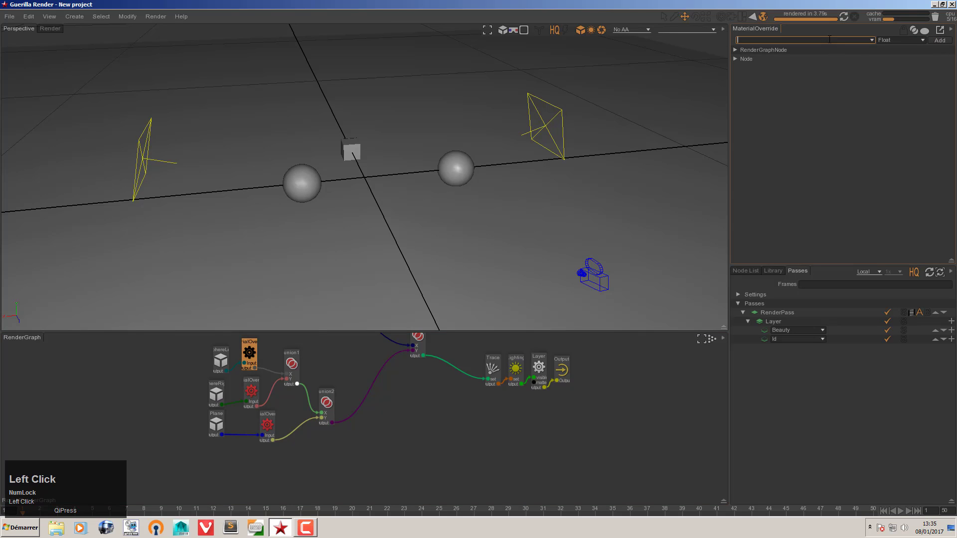
{"action": "type", "text": "id1"}
{"action": "left_click", "coordinate": [901, 40]}
{"action": "left_click", "coordinate": [910, 94]}
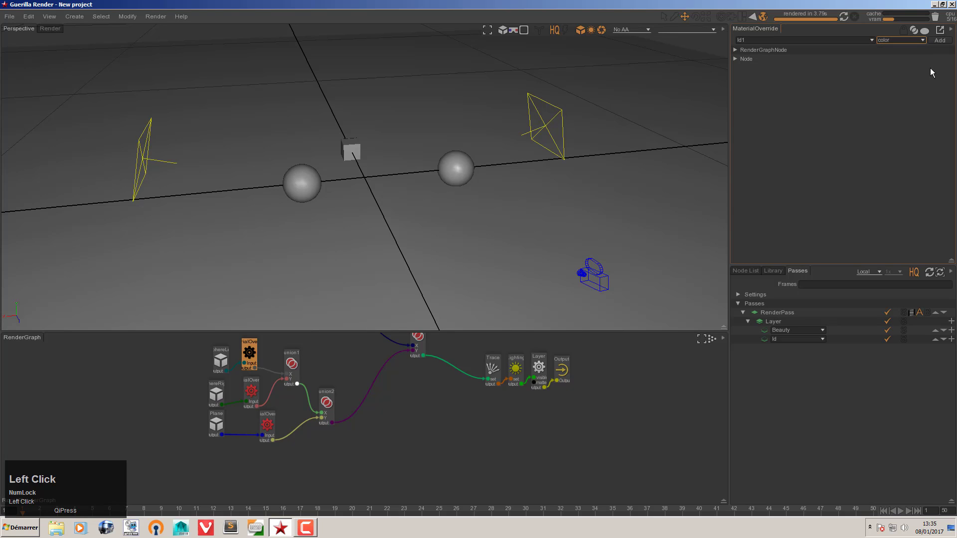
{"action": "left_click", "coordinate": [939, 40]}
{"action": "left_click_drag", "start_coordinate": [872, 40], "coordinate": [949, 46]}
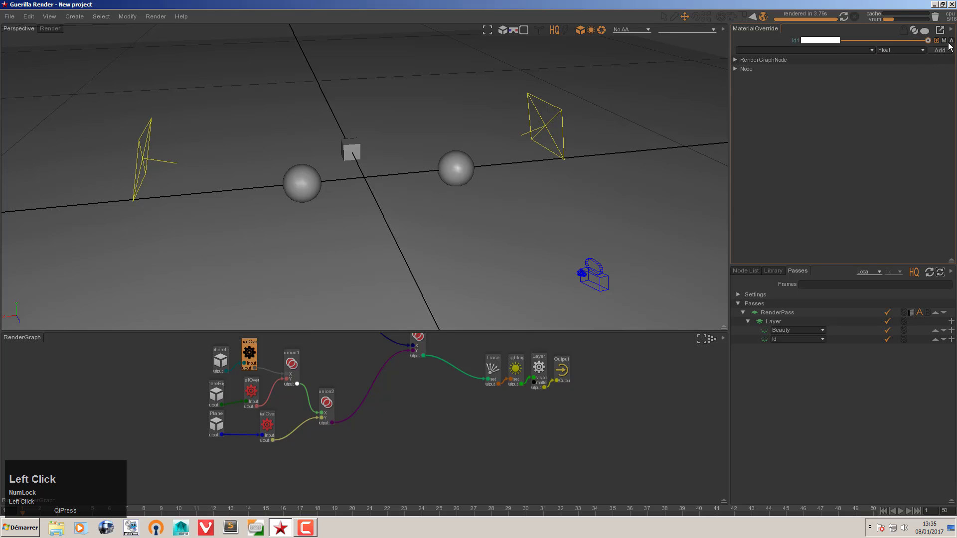
Step: Set SphereLeft's Id1 color to pure red (R 1, G 0, B 0) and run a brief test render of the Id output
{"action": "left_click", "coordinate": [827, 43]}
{"action": "left_click_drag", "start_coordinate": [831, 146], "coordinate": [873, 58]}
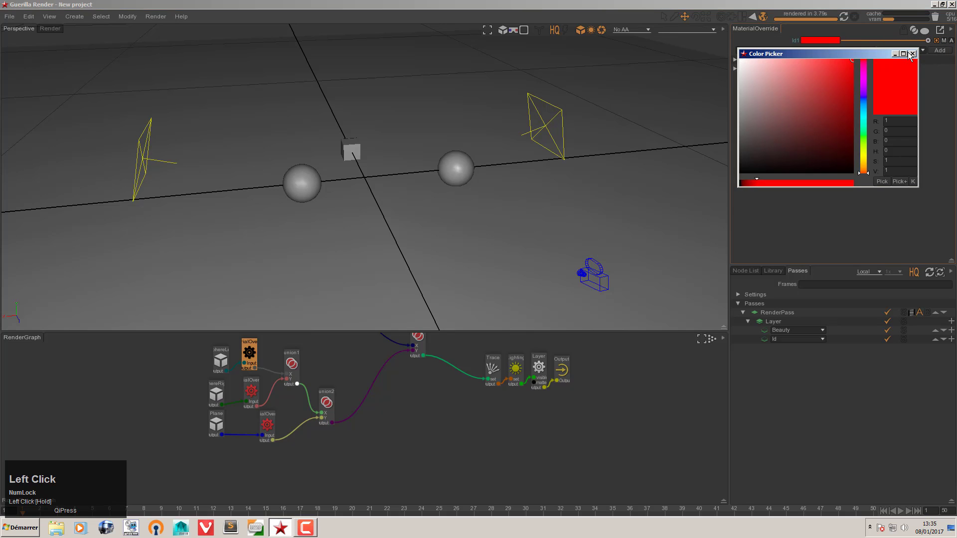
{"action": "left_click", "coordinate": [915, 52]}
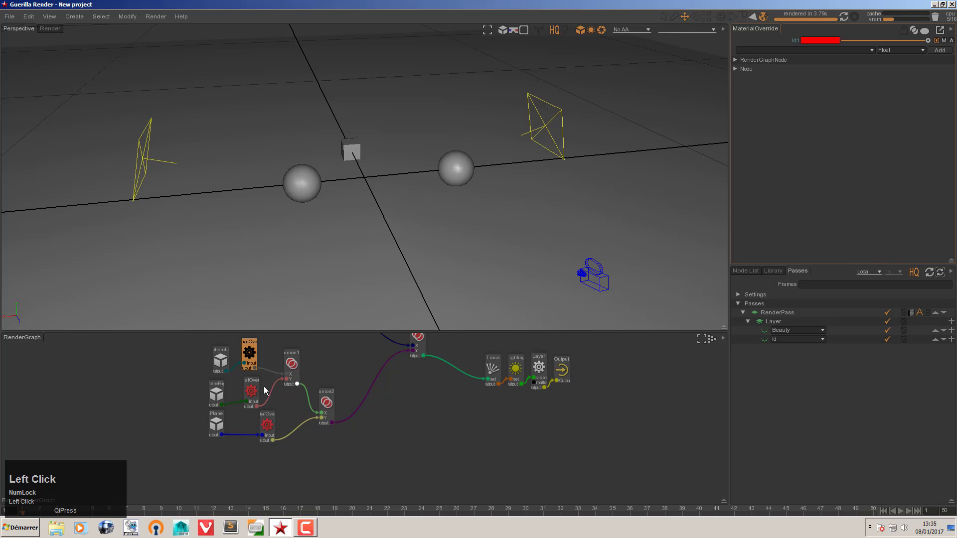
{"action": "left_click", "coordinate": [843, 16]}
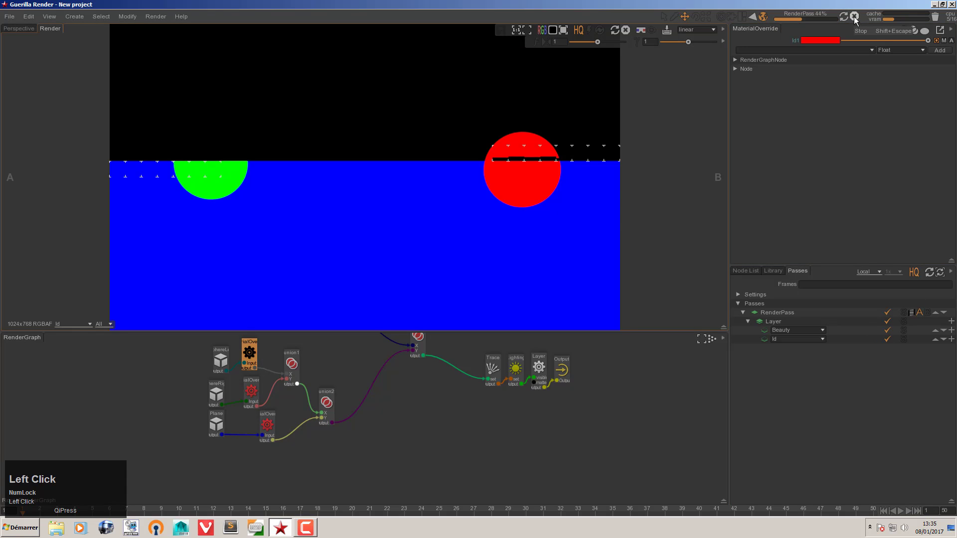
{"action": "left_click", "coordinate": [854, 17]}
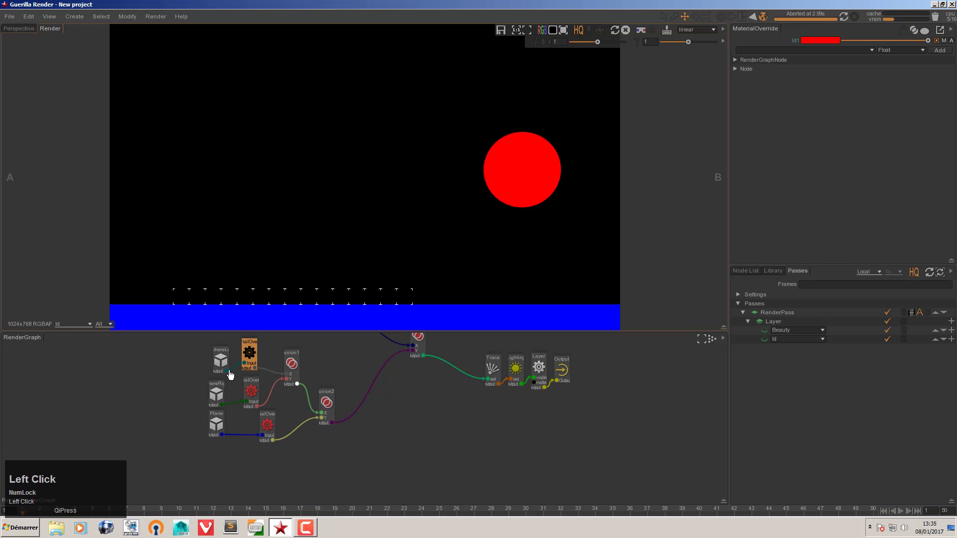
Step: Delete the old MaterialOverride nodes from the SphereRight and Plane branches
{"action": "left_click", "coordinate": [250, 384]}
{"action": "key", "text": "Delete"}
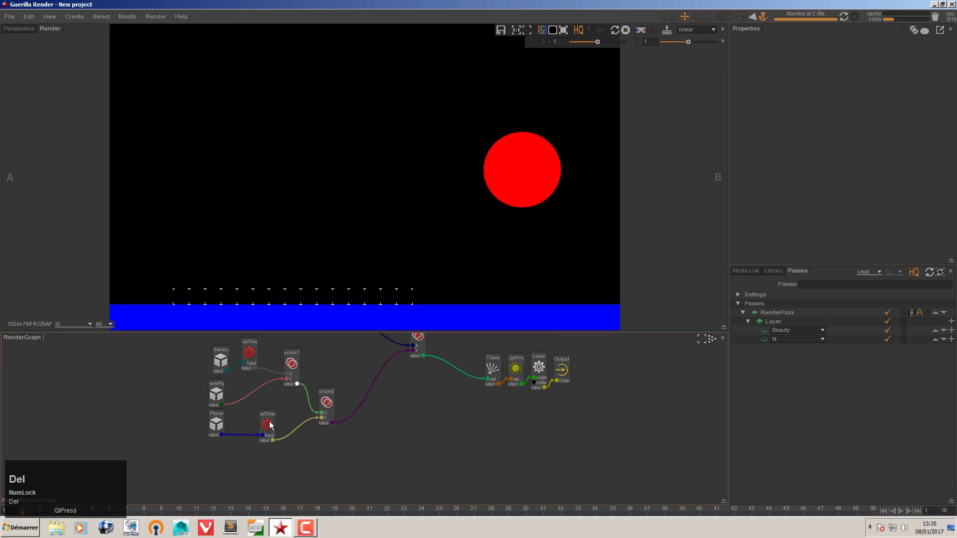
{"action": "left_click", "coordinate": [269, 423]}
{"action": "key", "text": "Delete"}
Step: Copy SphereLeft's MaterialOverride node and insert one duplicate after SphereRight and another after the Plane
{"action": "left_click", "coordinate": [250, 355]}
{"action": "key", "text": "ctrl+c"}
{"action": "key", "text": "ctrl+v"}
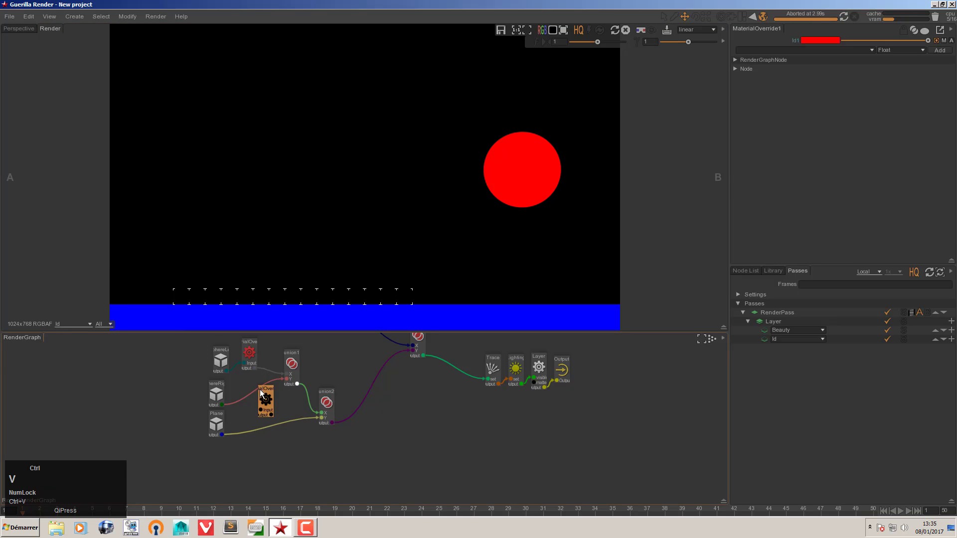
{"action": "left_click", "coordinate": [252, 398]}
{"action": "key", "text": "ctrl+v"}
{"action": "left_click", "coordinate": [265, 430]}
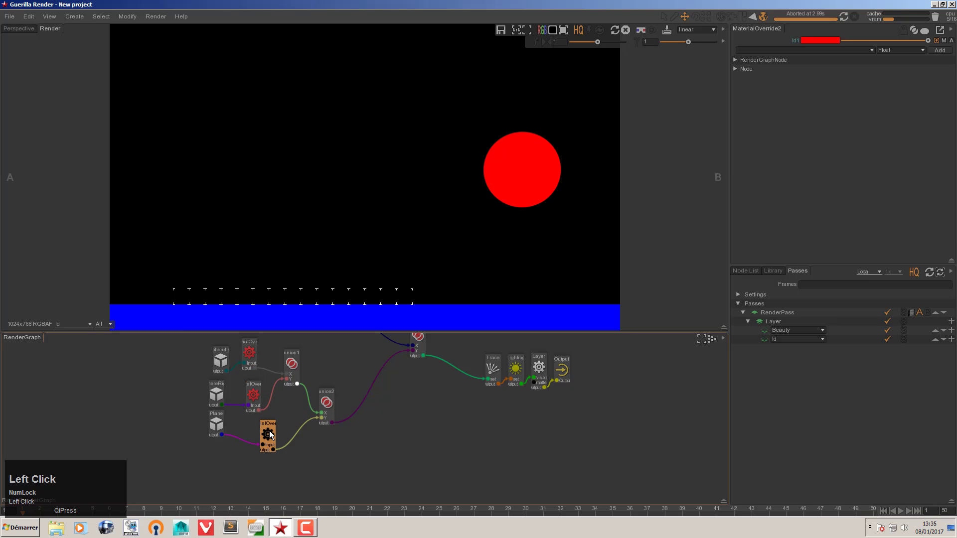
Step: Set the Id1 color in SphereRight's material override to pure green (R 0, G 1, B 0)
{"action": "left_click", "coordinate": [258, 392]}
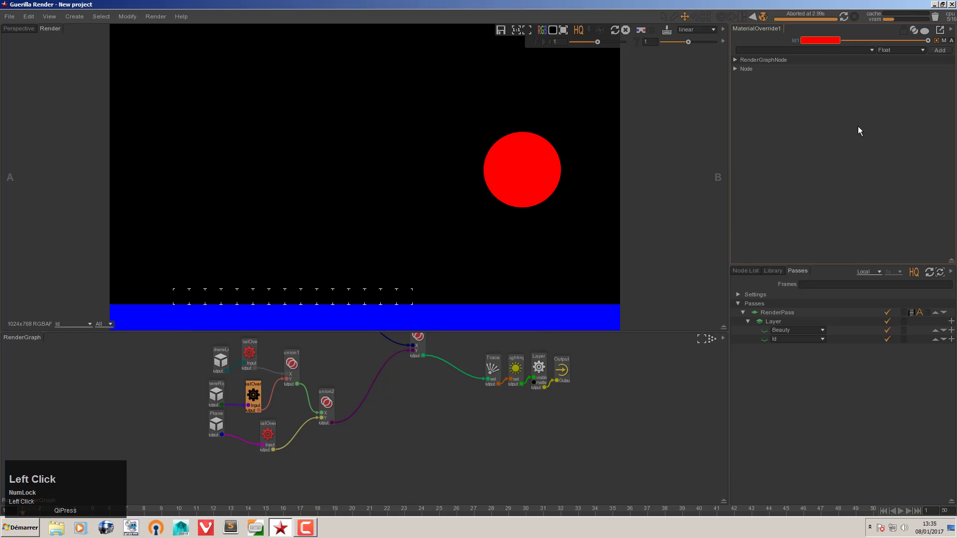
{"action": "left_click", "coordinate": [824, 40]}
{"action": "double_click", "coordinate": [892, 122]}
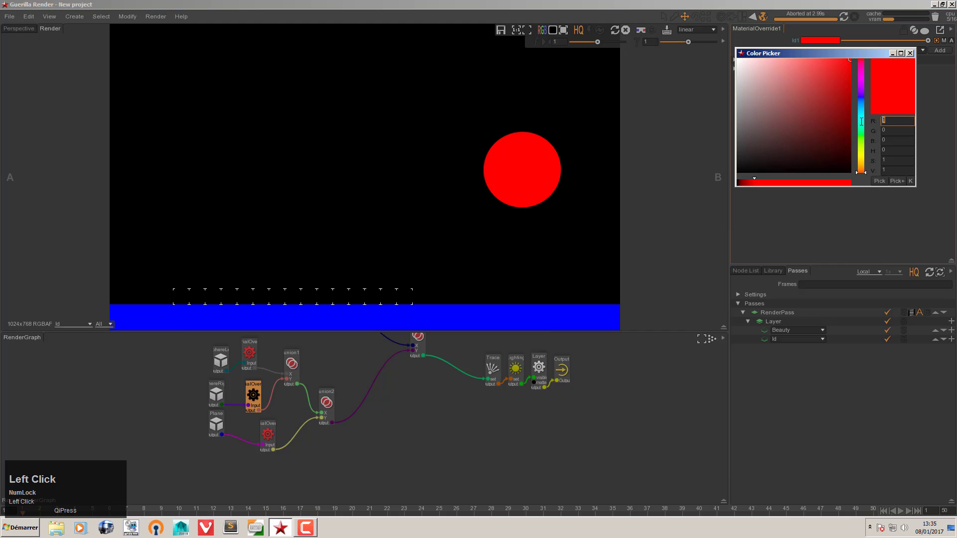
{"action": "type", "text": "0"}
{"action": "key", "text": "Tab"}
{"action": "type", "text": "1"}
{"action": "key", "text": "Return"}
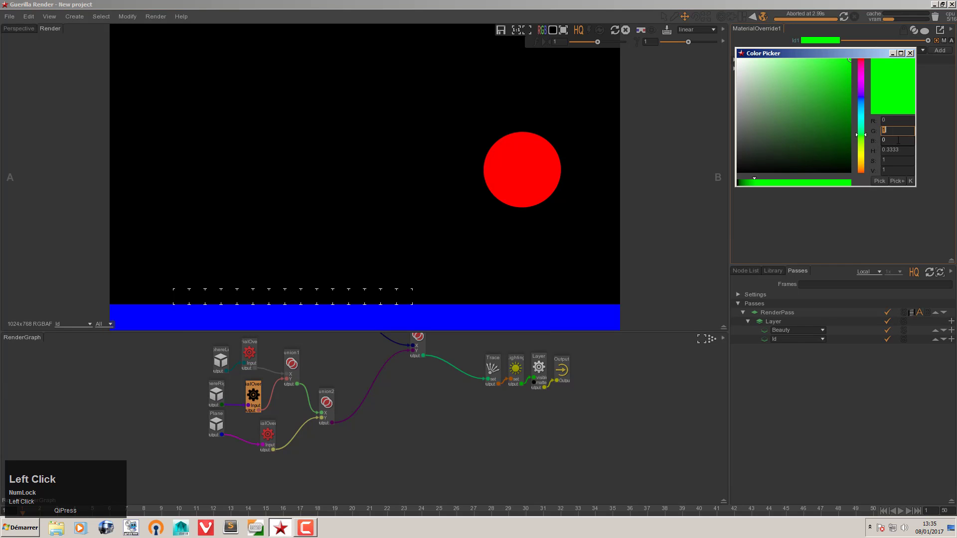
{"action": "left_click", "coordinate": [910, 53]}
Step: Set the Id1 color in the Plane's material override to pure blue (R 0, G 0, B 1) and render the Id output
{"action": "left_click", "coordinate": [269, 434]}
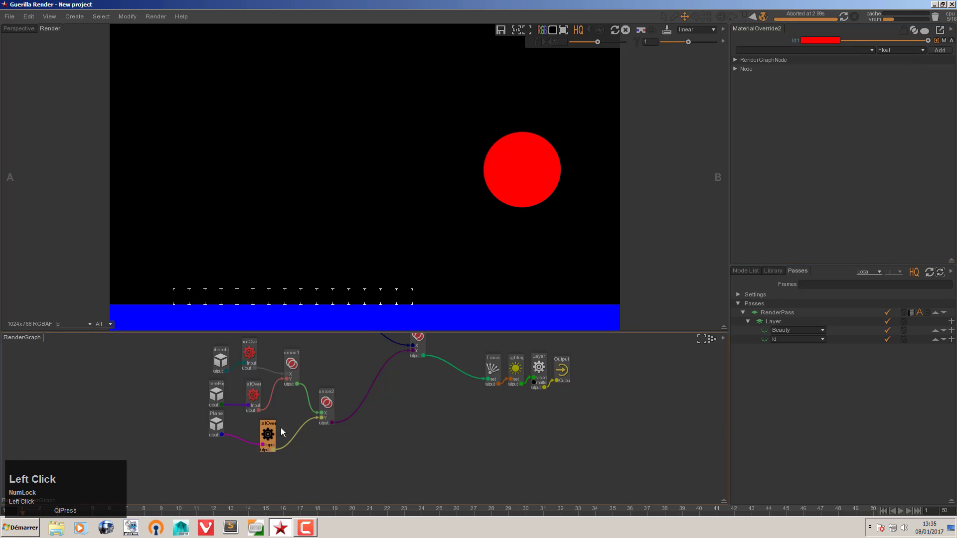
{"action": "left_click", "coordinate": [823, 41]}
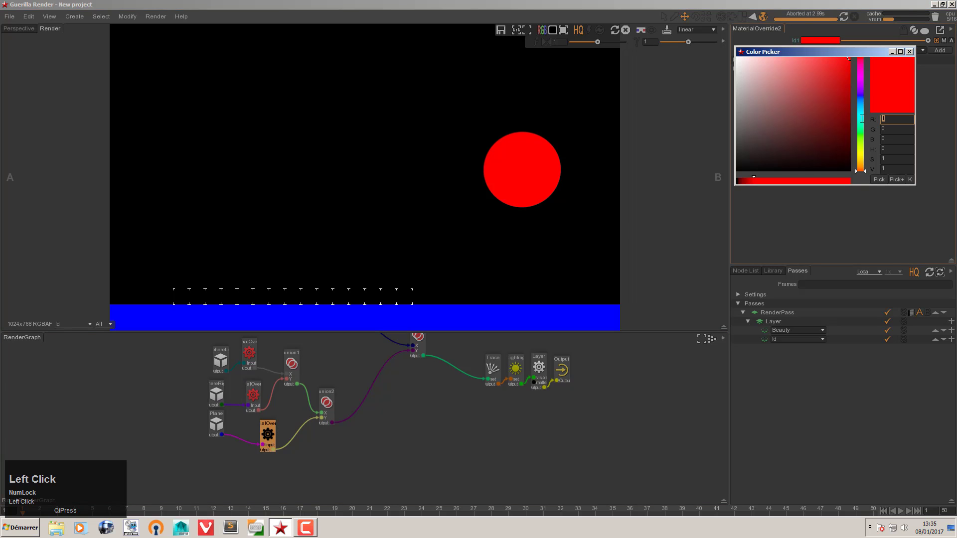
{"action": "left_click_drag", "start_coordinate": [891, 139], "coordinate": [871, 138]}
{"action": "type", "text": "1"}
{"action": "key", "text": "Return"}
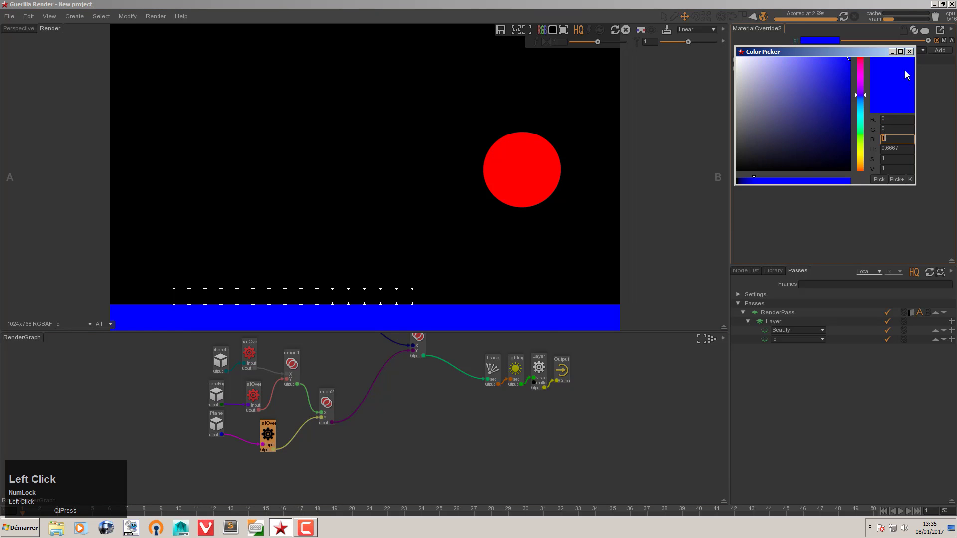
{"action": "left_click", "coordinate": [910, 52]}
{"action": "left_click", "coordinate": [844, 16]}
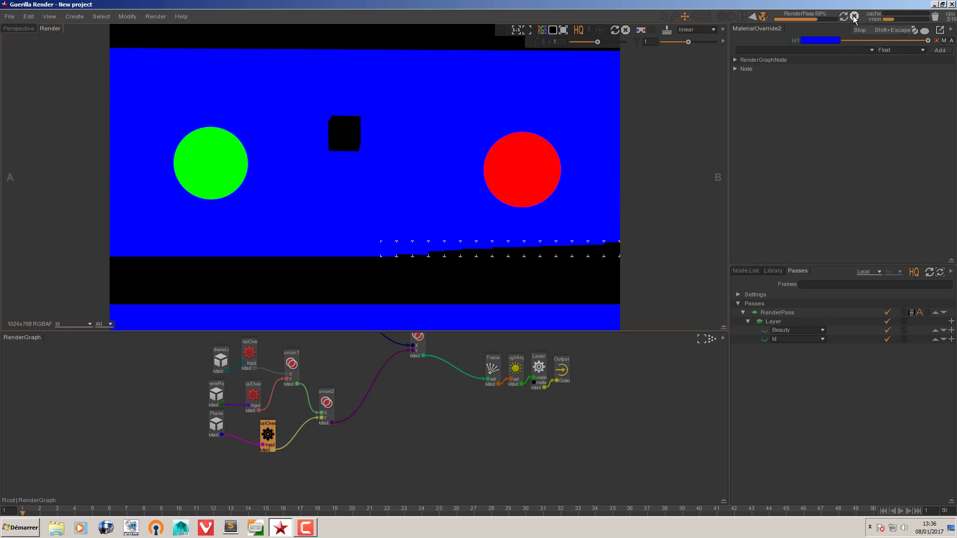
Step: Rename the Id AOV in the render pass layer to Id1 and display the Beauty output
{"action": "left_click", "coordinate": [796, 341]}
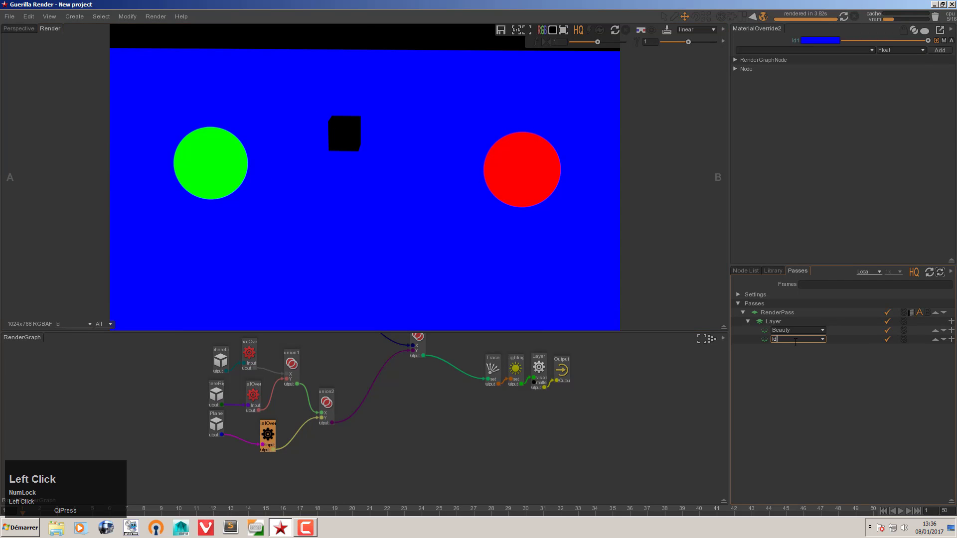
{"action": "left_click", "coordinate": [89, 325]}
{"action": "left_click", "coordinate": [83, 335]}
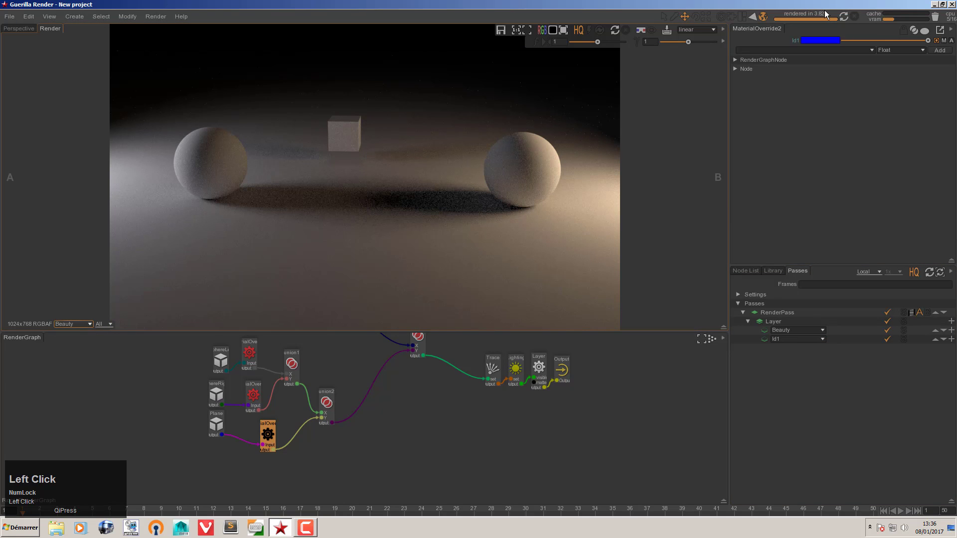
Step: Run a brief test render of the pass, stop it, and display the Id1 output
{"action": "left_click", "coordinate": [843, 16]}
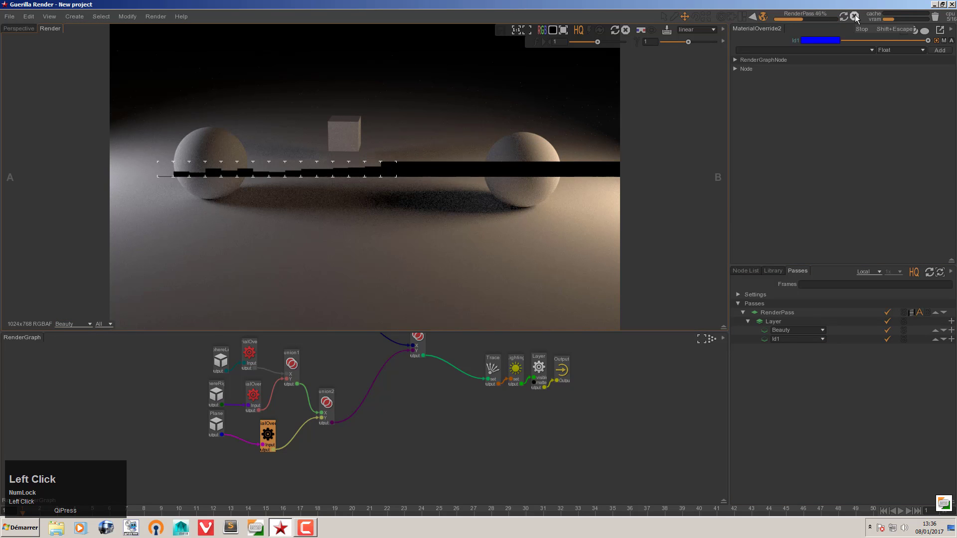
{"action": "left_click", "coordinate": [855, 18]}
{"action": "left_click", "coordinate": [77, 325]}
{"action": "left_click", "coordinate": [76, 347]}
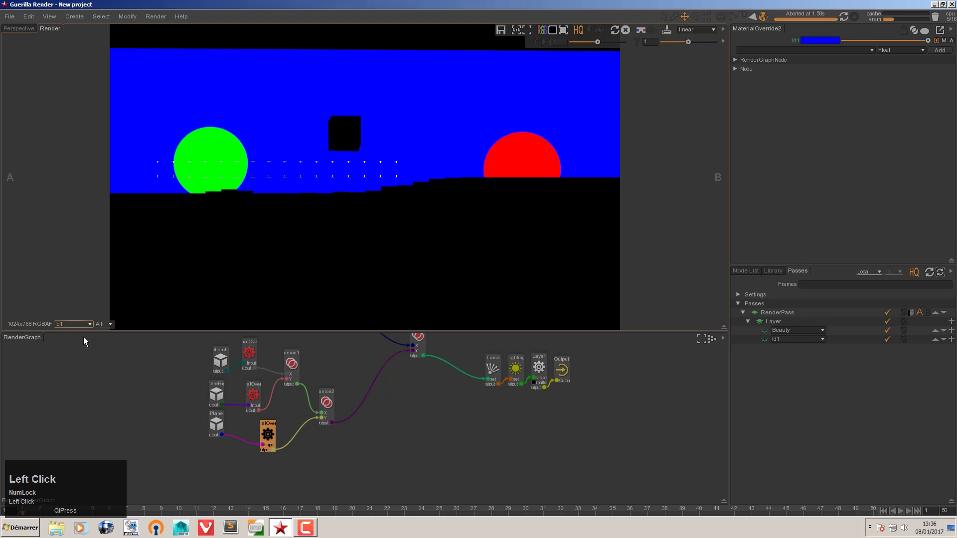
Step: Space out the Plane and SphereLeft nodes, then add the Cube to the render graph, joined to the other objects through a new union
{"action": "left_click_drag", "start_coordinate": [215, 425], "coordinate": [213, 434]}
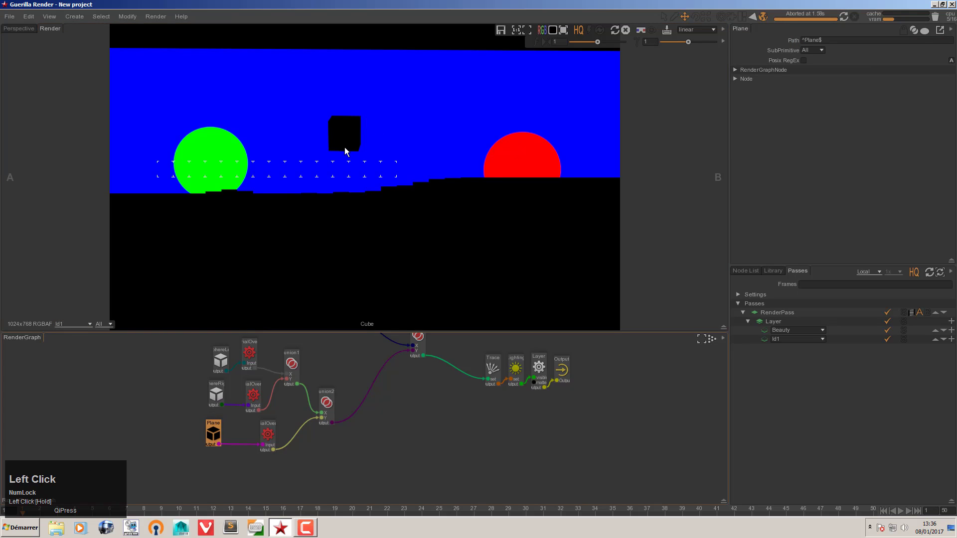
{"action": "left_click_drag", "start_coordinate": [223, 362], "coordinate": [230, 352]}
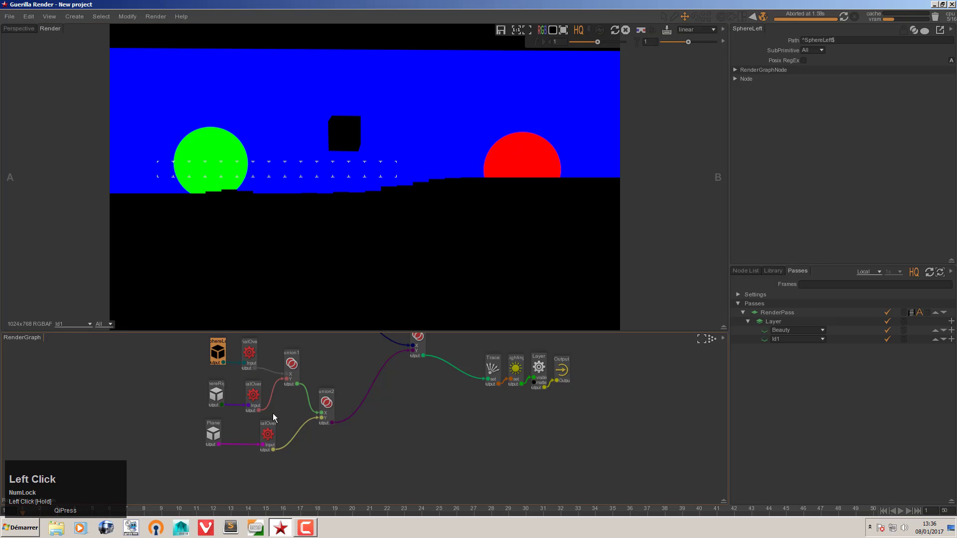
{"action": "left_click", "coordinate": [747, 270]}
{"action": "left_click", "coordinate": [751, 328]}
{"action": "left_click_drag", "start_coordinate": [334, 462], "coordinate": [360, 412]}
{"action": "left_click", "coordinate": [339, 457]}
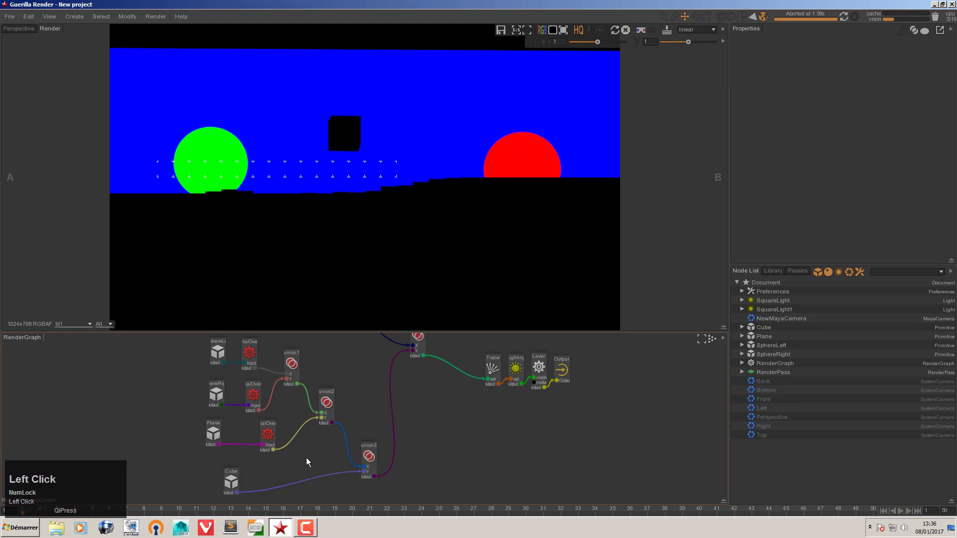
Step: Create a MaterialOverride node and insert it on the Cube's connection to the new union
{"action": "left_click", "coordinate": [268, 432]}
{"action": "left_click", "coordinate": [286, 471]}
{"action": "key", "text": "ctrl+space"}
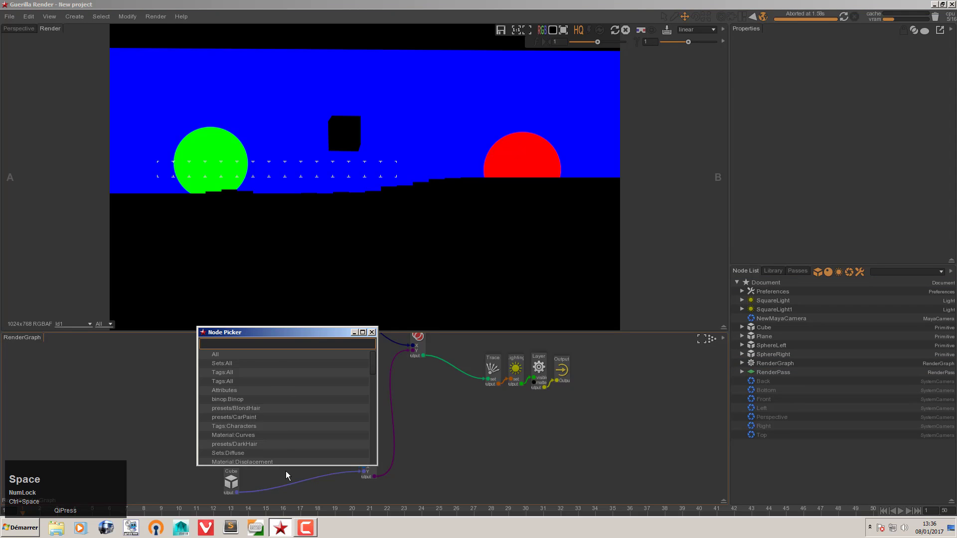
{"action": "type", "text": "mater"}
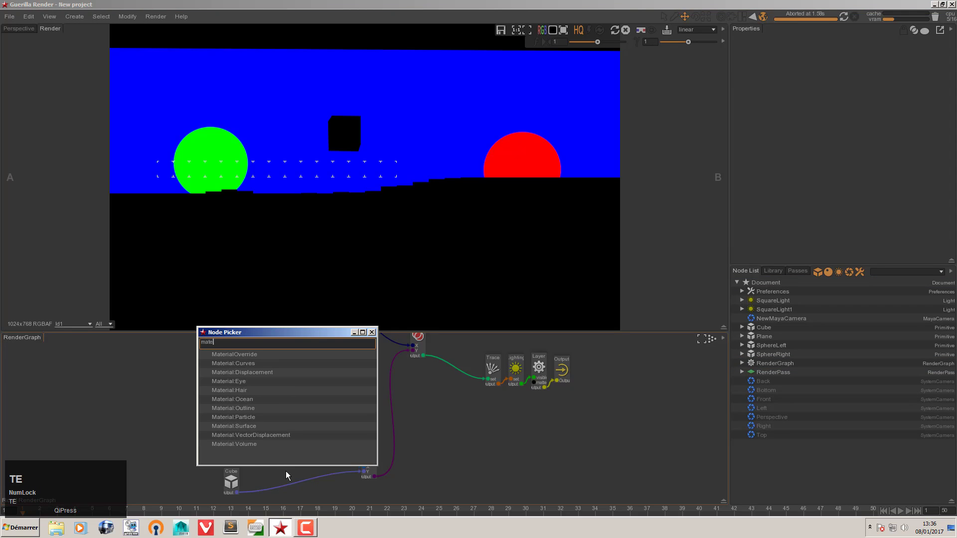
{"action": "key", "text": "Down"}
{"action": "key", "text": "Return"}
{"action": "left_click", "coordinate": [286, 475]}
{"action": "mouse_move", "coordinate": [286, 478]}
{"action": "left_mouse_down"}
{"action": "mouse_move", "coordinate": [287, 487]}
{"action": "mouse_move", "coordinate": [283, 480]}
{"action": "left_mouse_up"}
Step: Add a color attribute named Id2 to the Cube's material override
{"action": "left_click", "coordinate": [798, 40]}
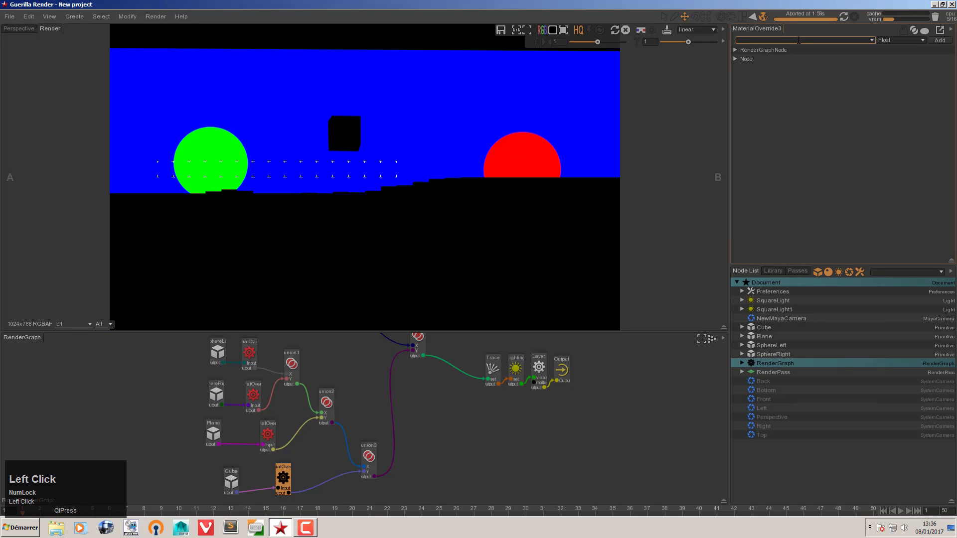
{"action": "type", "text": "Id2"}
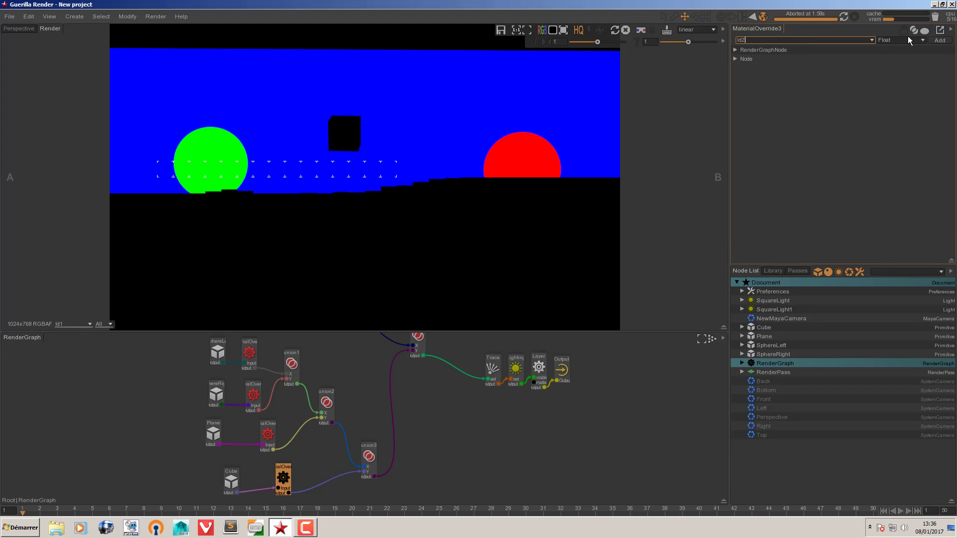
{"action": "left_click", "coordinate": [923, 40]}
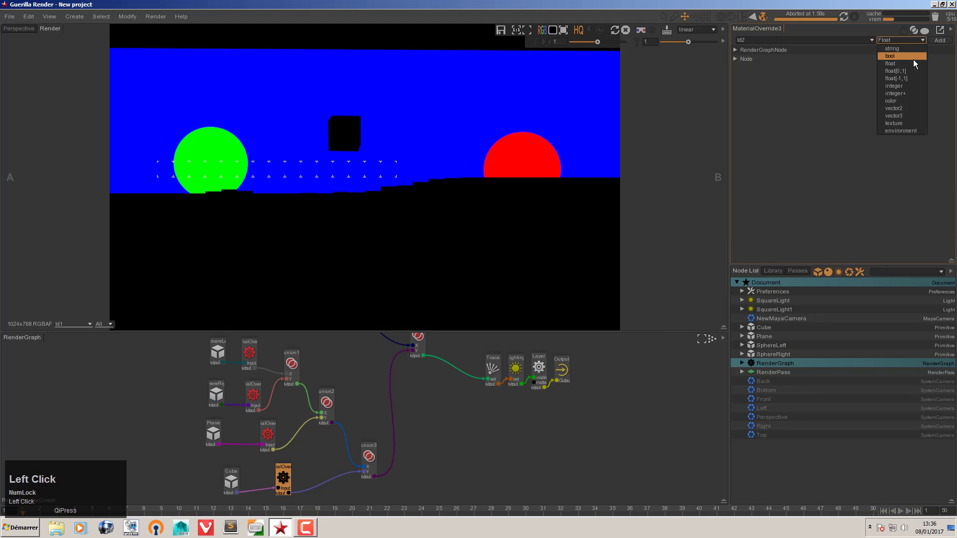
{"action": "left_click", "coordinate": [903, 101]}
{"action": "left_click", "coordinate": [935, 43]}
Step: Set the Cube's Id2 color to pure red (R 1, G 0, B 0)
{"action": "left_click", "coordinate": [830, 41]}
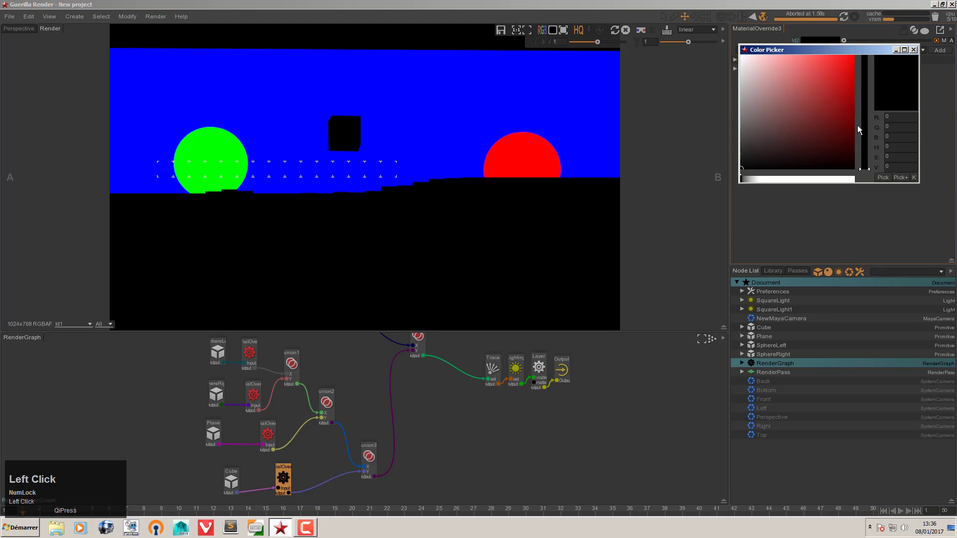
{"action": "left_click_drag", "start_coordinate": [890, 118], "coordinate": [878, 117]}
{"action": "type", "text": "1"}
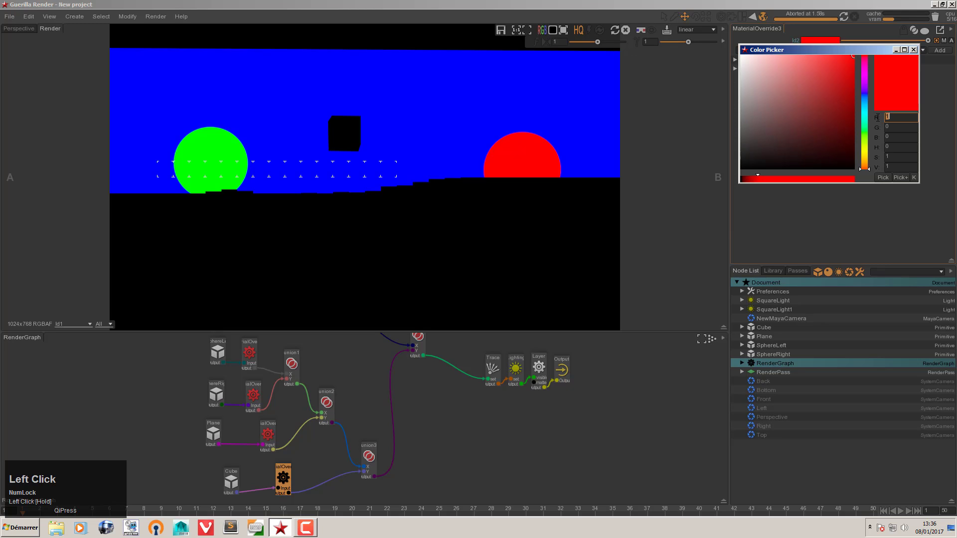
{"action": "left_click", "coordinate": [913, 51]}
Step: Duplicate the Id1 AOV in the render pass layer and set the copy's name and shader color to Id2
{"action": "left_click", "coordinate": [797, 270]}
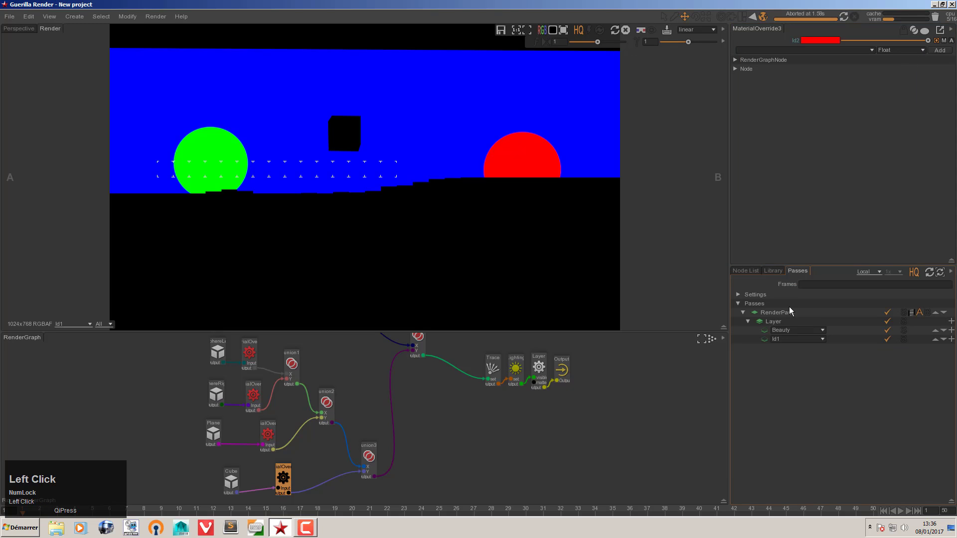
{"action": "left_click", "coordinate": [765, 340]}
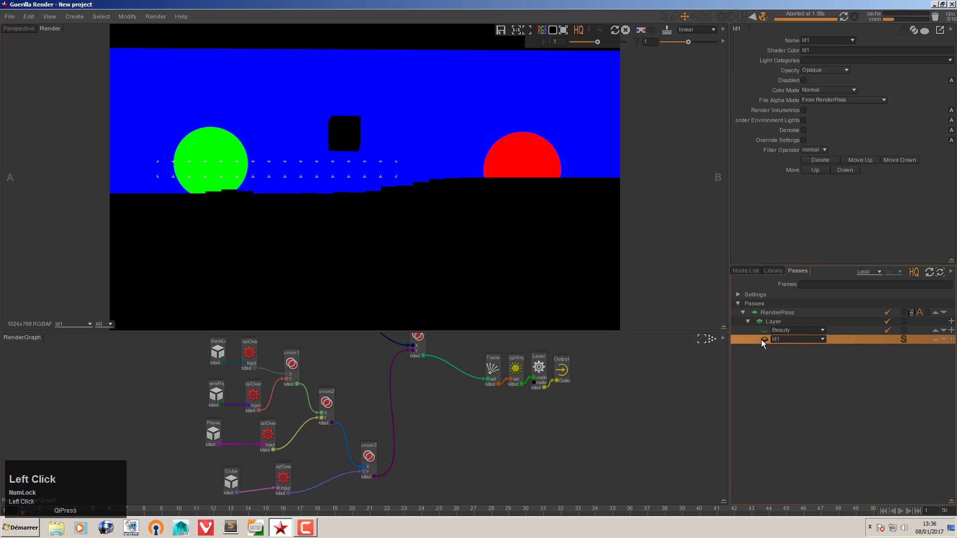
{"action": "left_click", "coordinate": [950, 339]}
{"action": "left_click", "coordinate": [825, 40]}
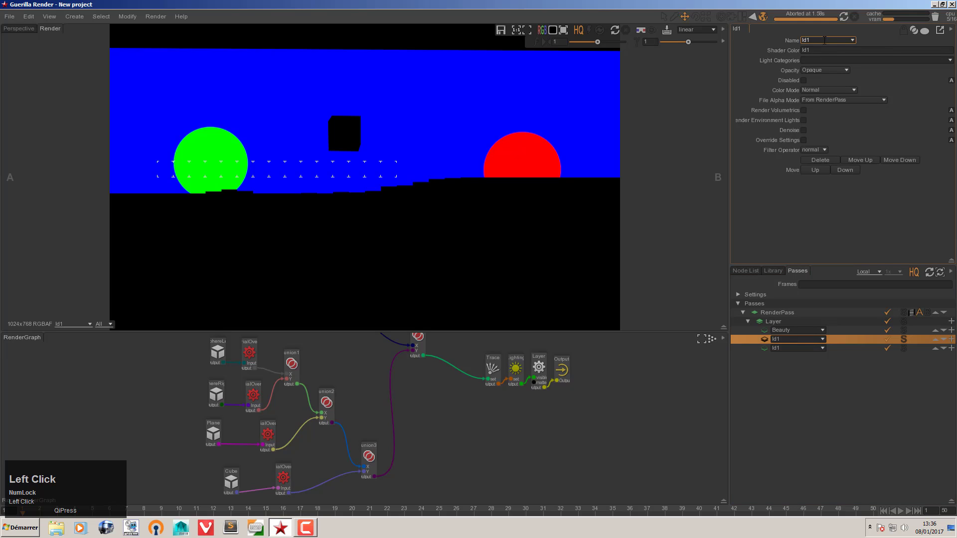
{"action": "key", "text": "BackSpace"}
{"action": "type", "text": "2"}
{"action": "left_click", "coordinate": [831, 49]}
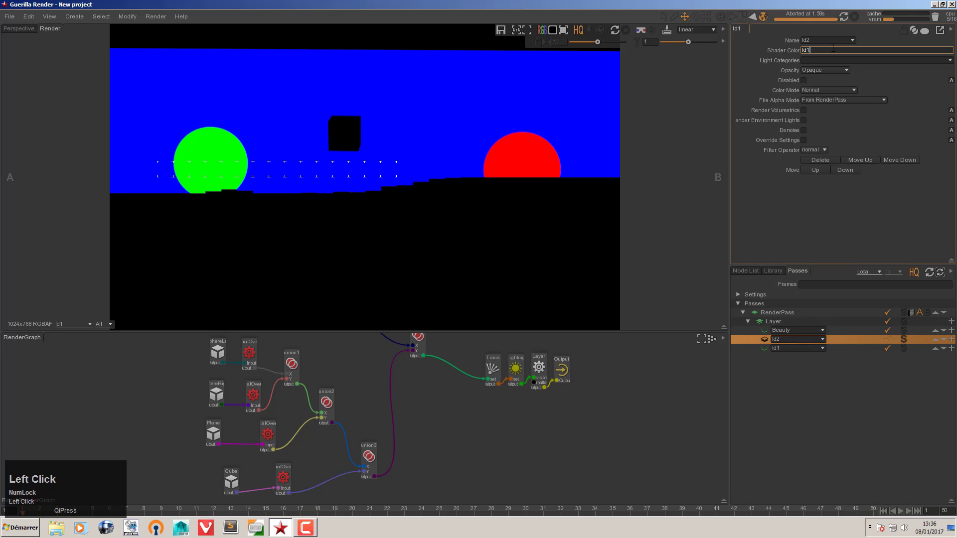
{"action": "key", "text": "BackSpace"}
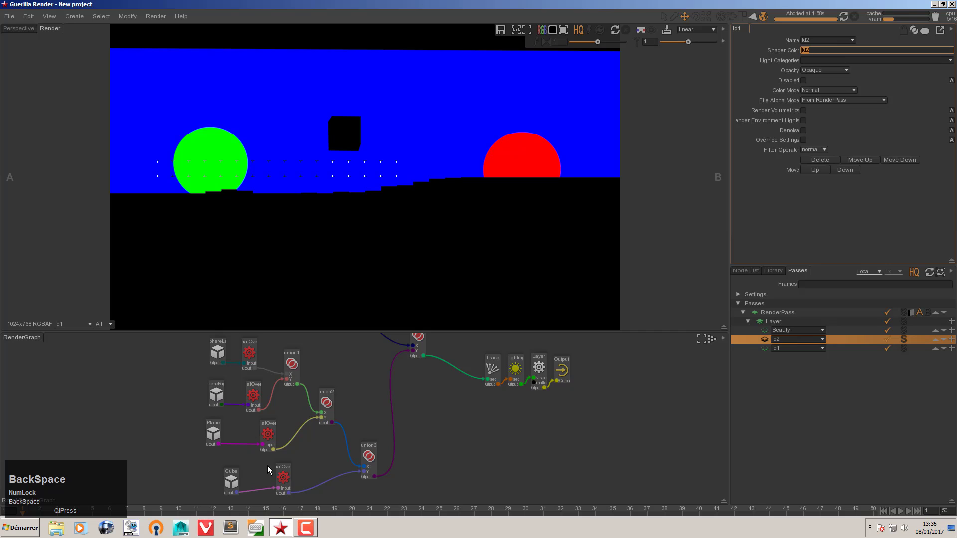
Step: Compare the attribute name in the Cube's override with the Id2 AOV's shader color and render the Id2 output
{"action": "left_click", "coordinate": [283, 477]}
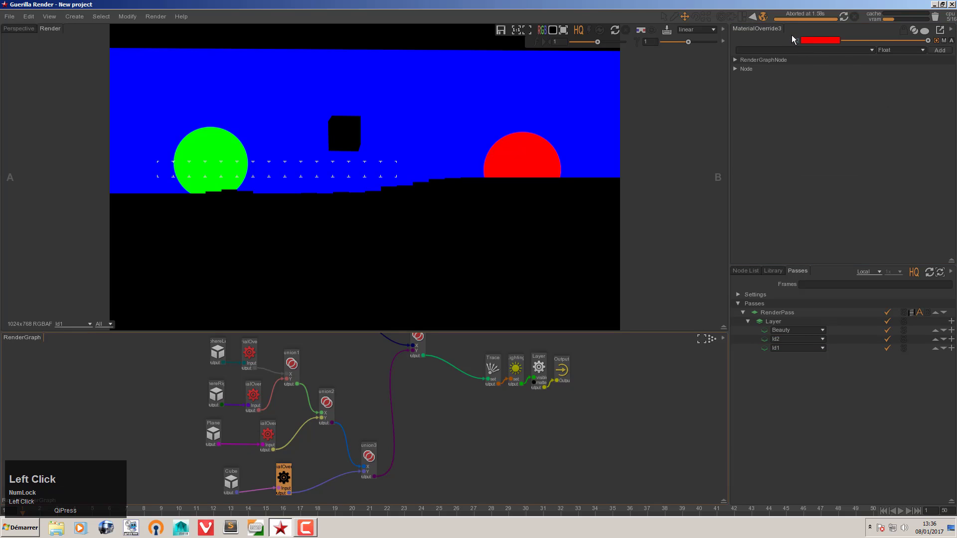
{"action": "left_click", "coordinate": [770, 340]}
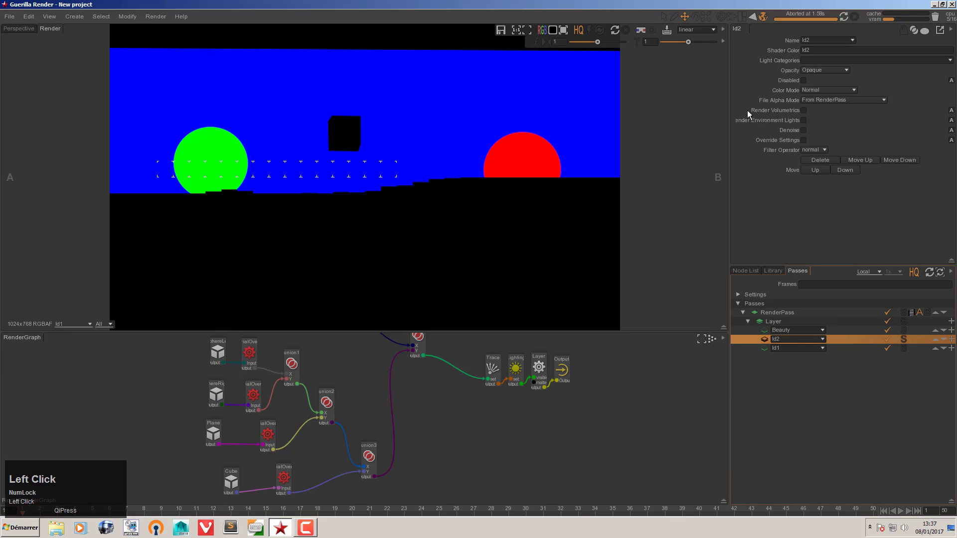
{"action": "left_click", "coordinate": [844, 16]}
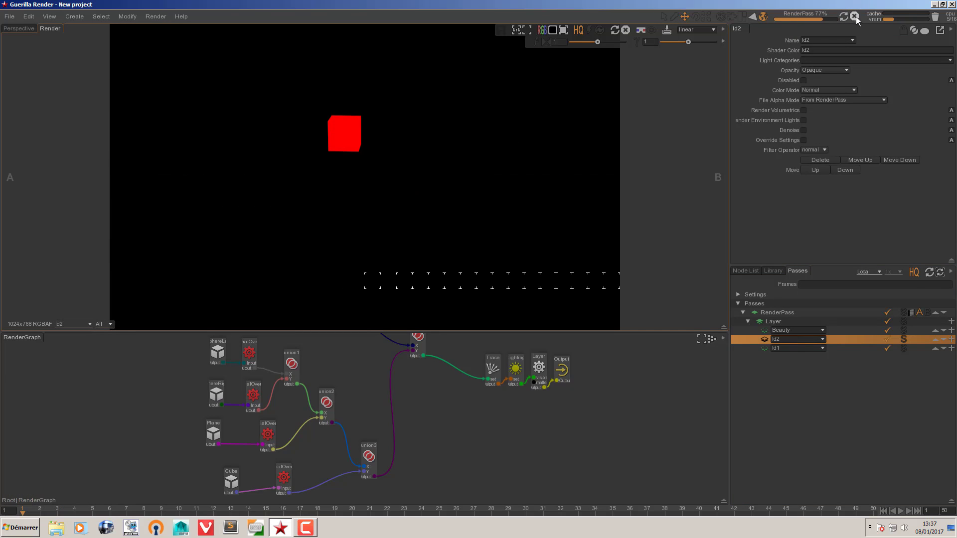
{"action": "left_click", "coordinate": [305, 528]}
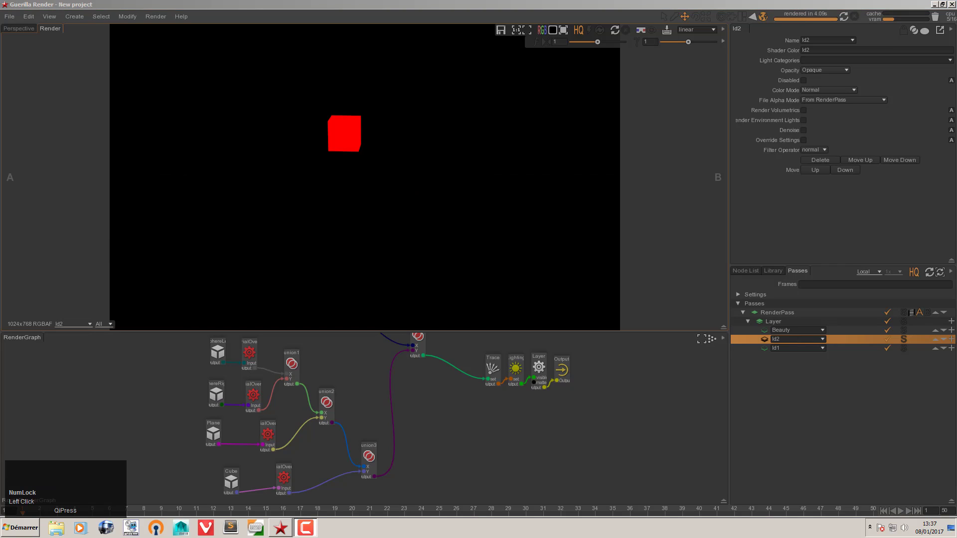